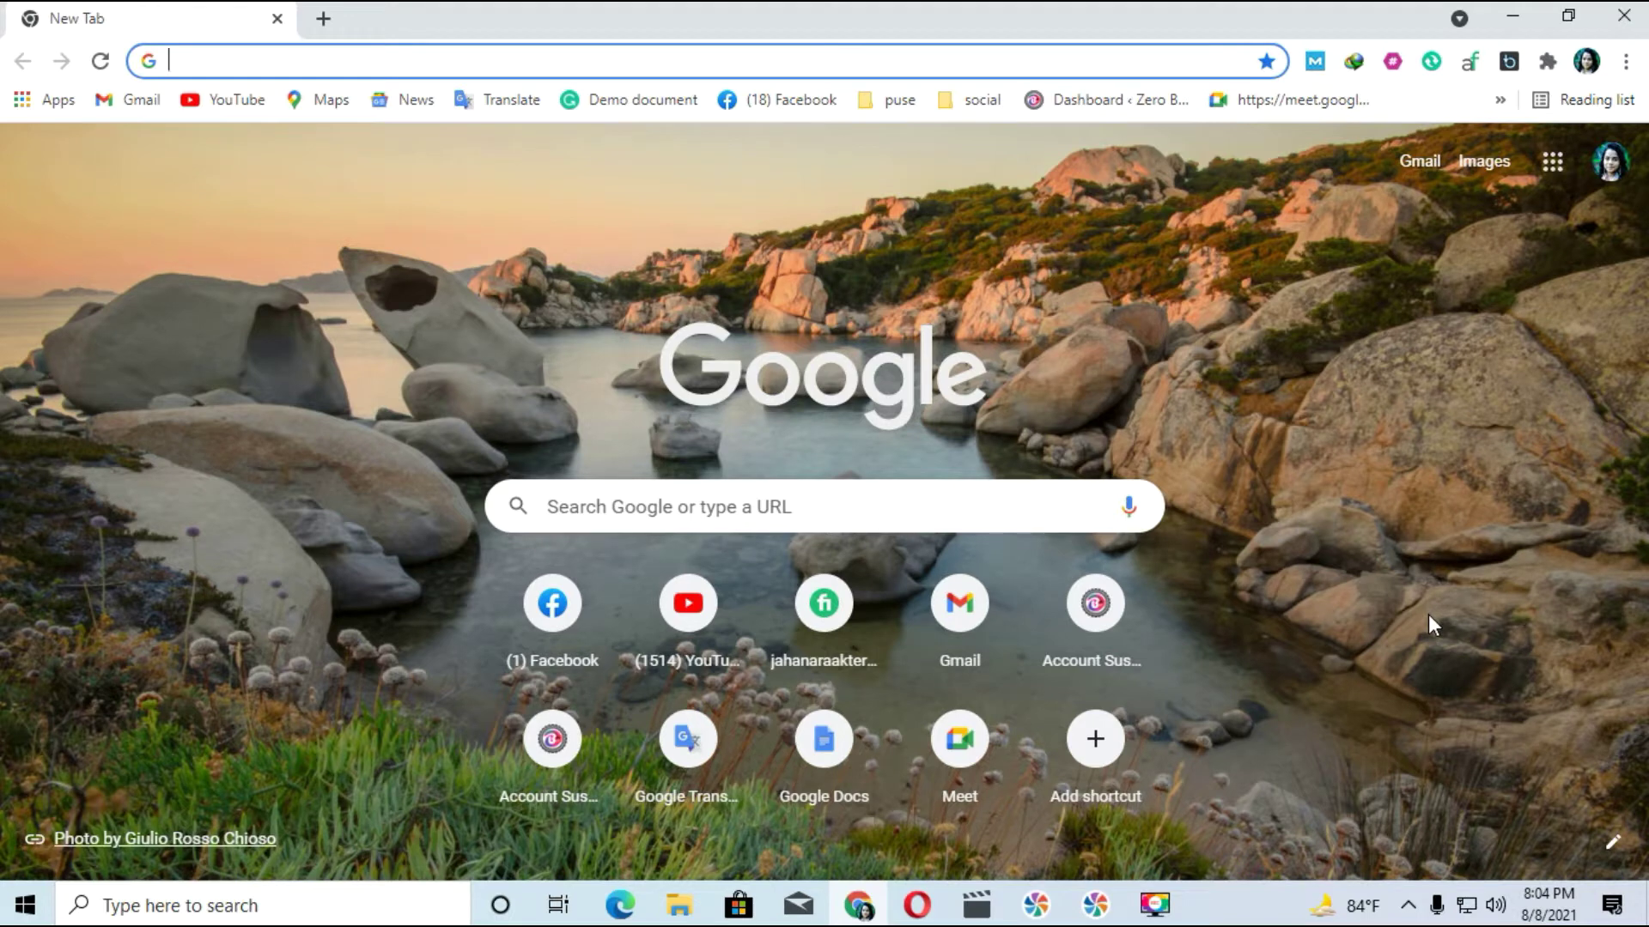
- Search Google for profreehost and open the ProFreeHost website from the results
click(646, 512)
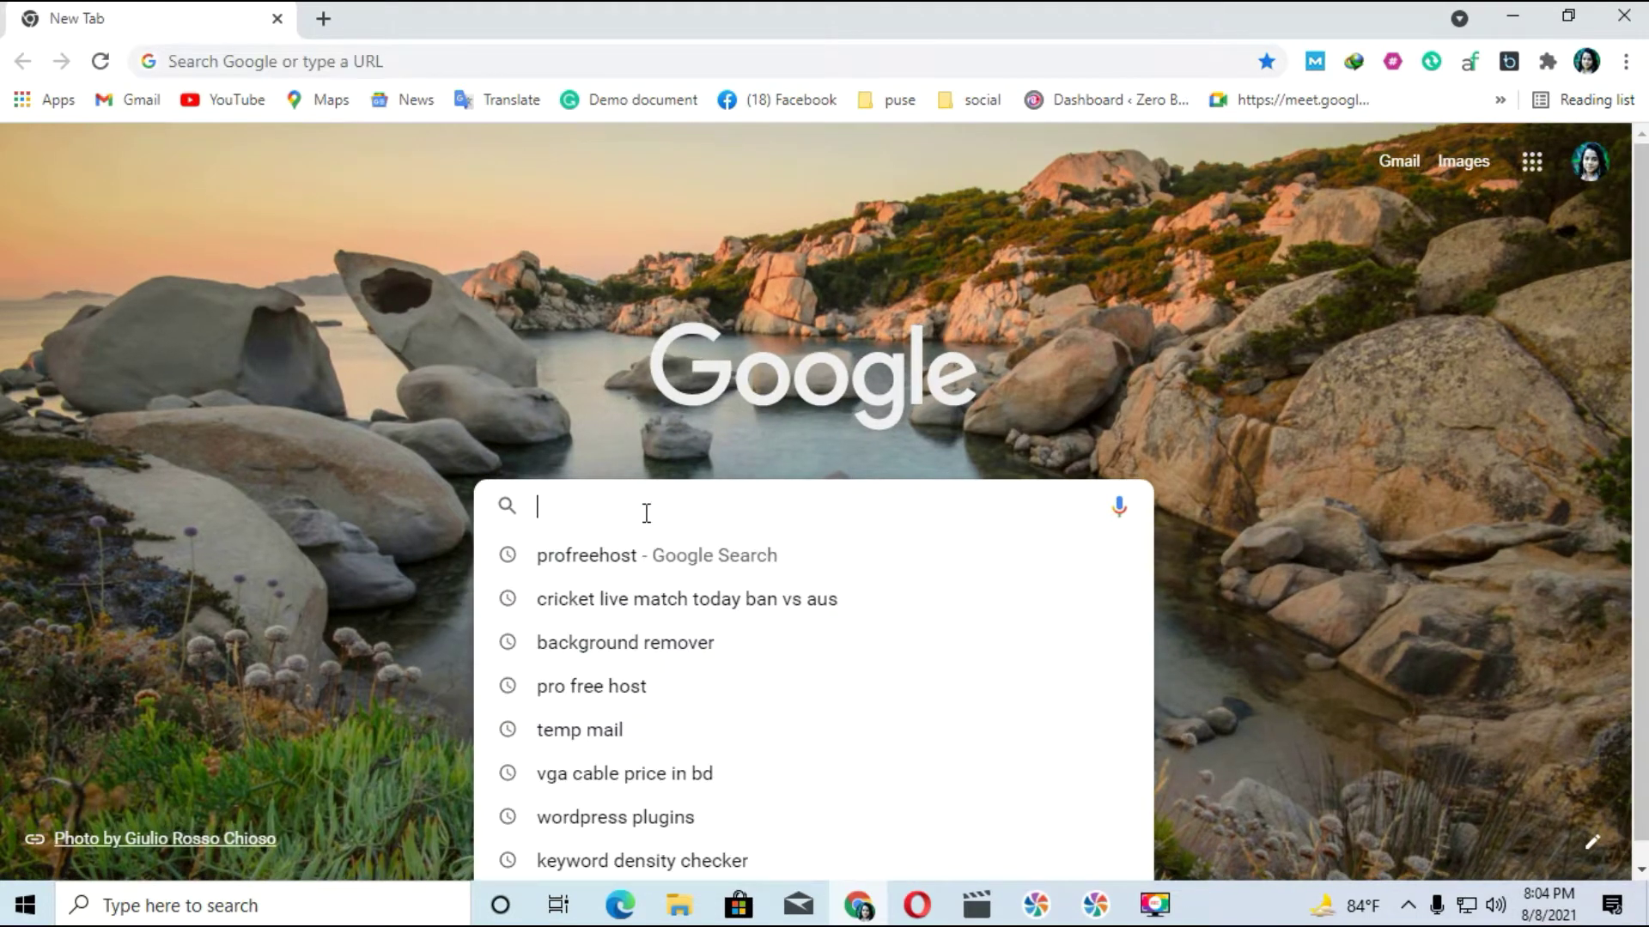
click(595, 560)
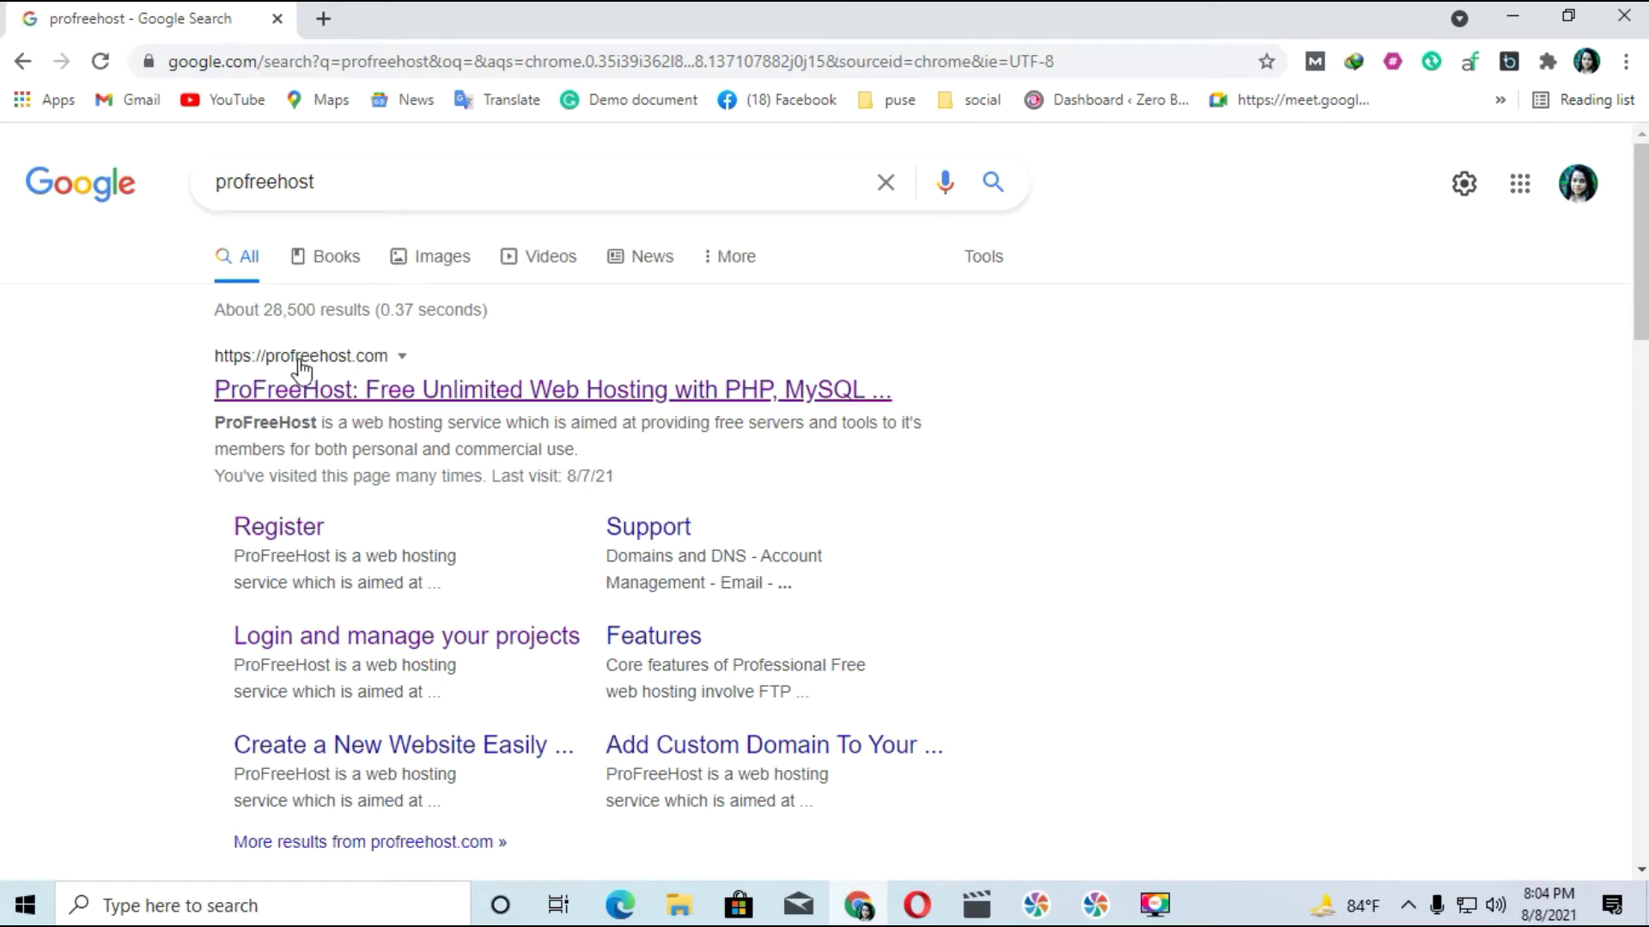
click(352, 391)
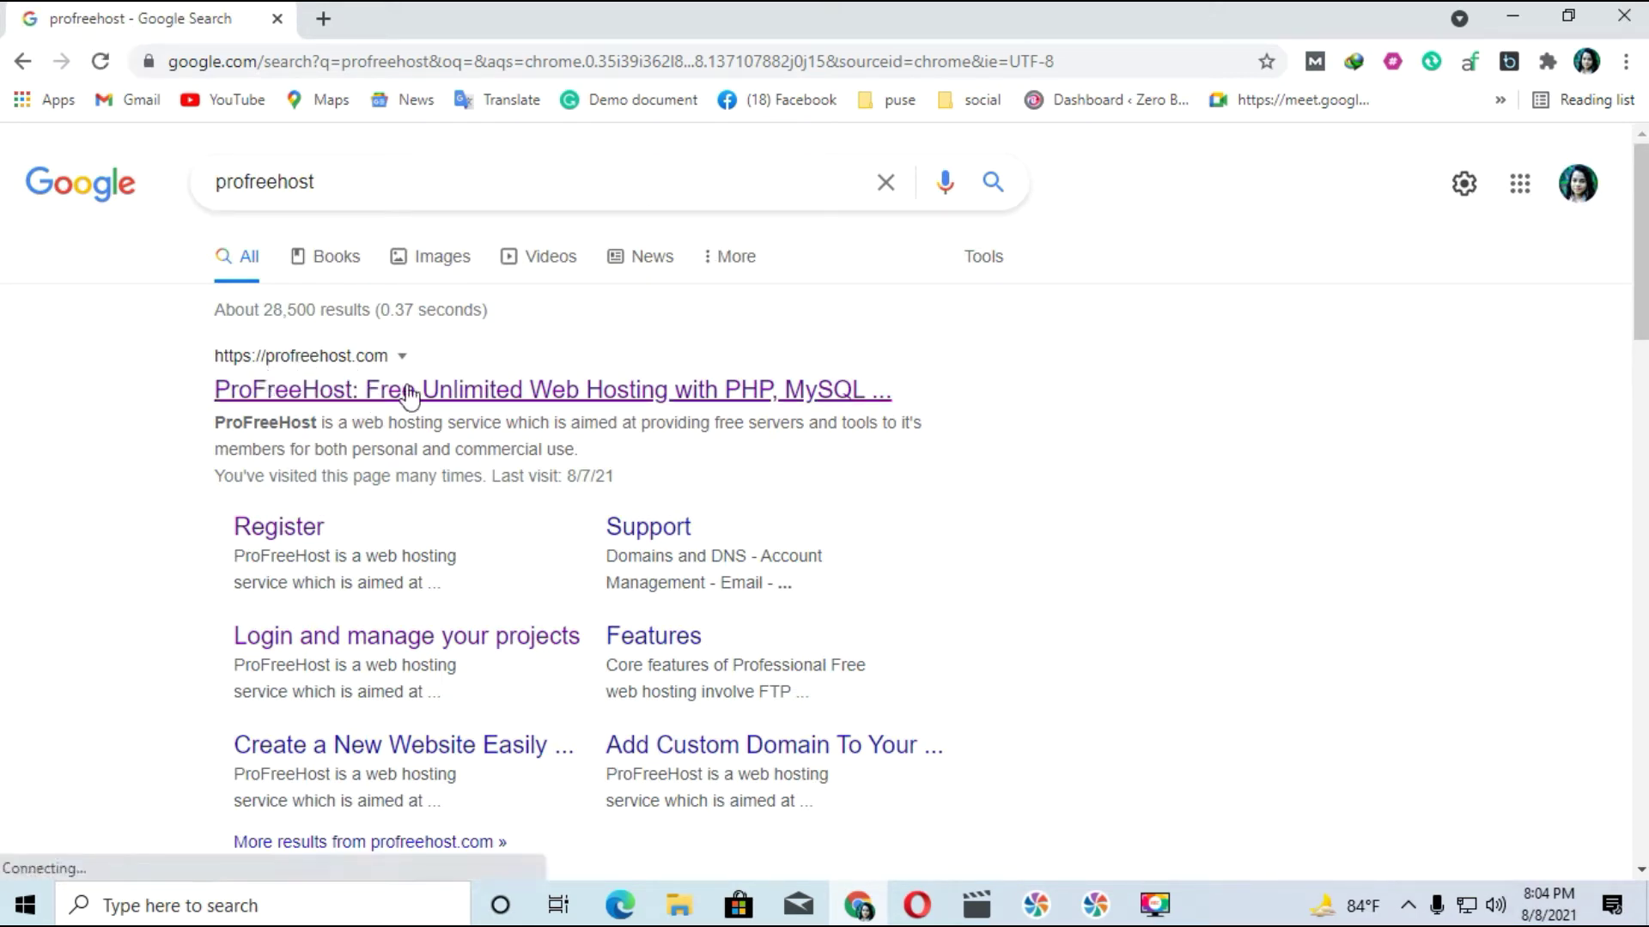
click(433, 391)
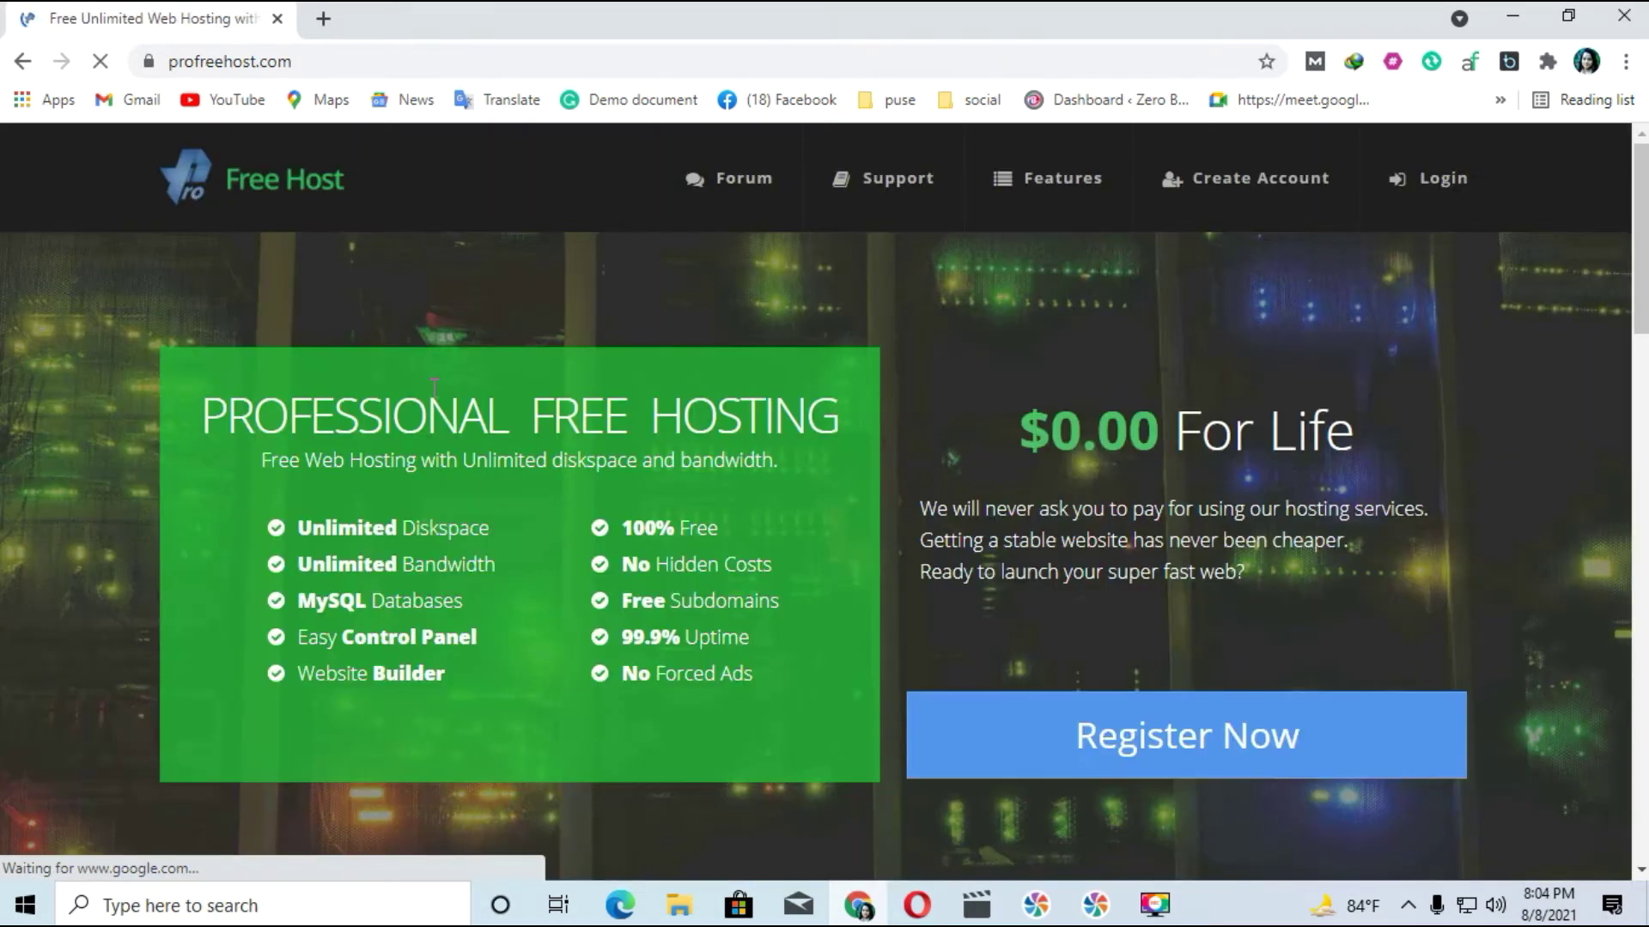
- Go to the ProFreeHost client area and open the control panel of the colourshop.unaux.com hosting account
click(1457, 191)
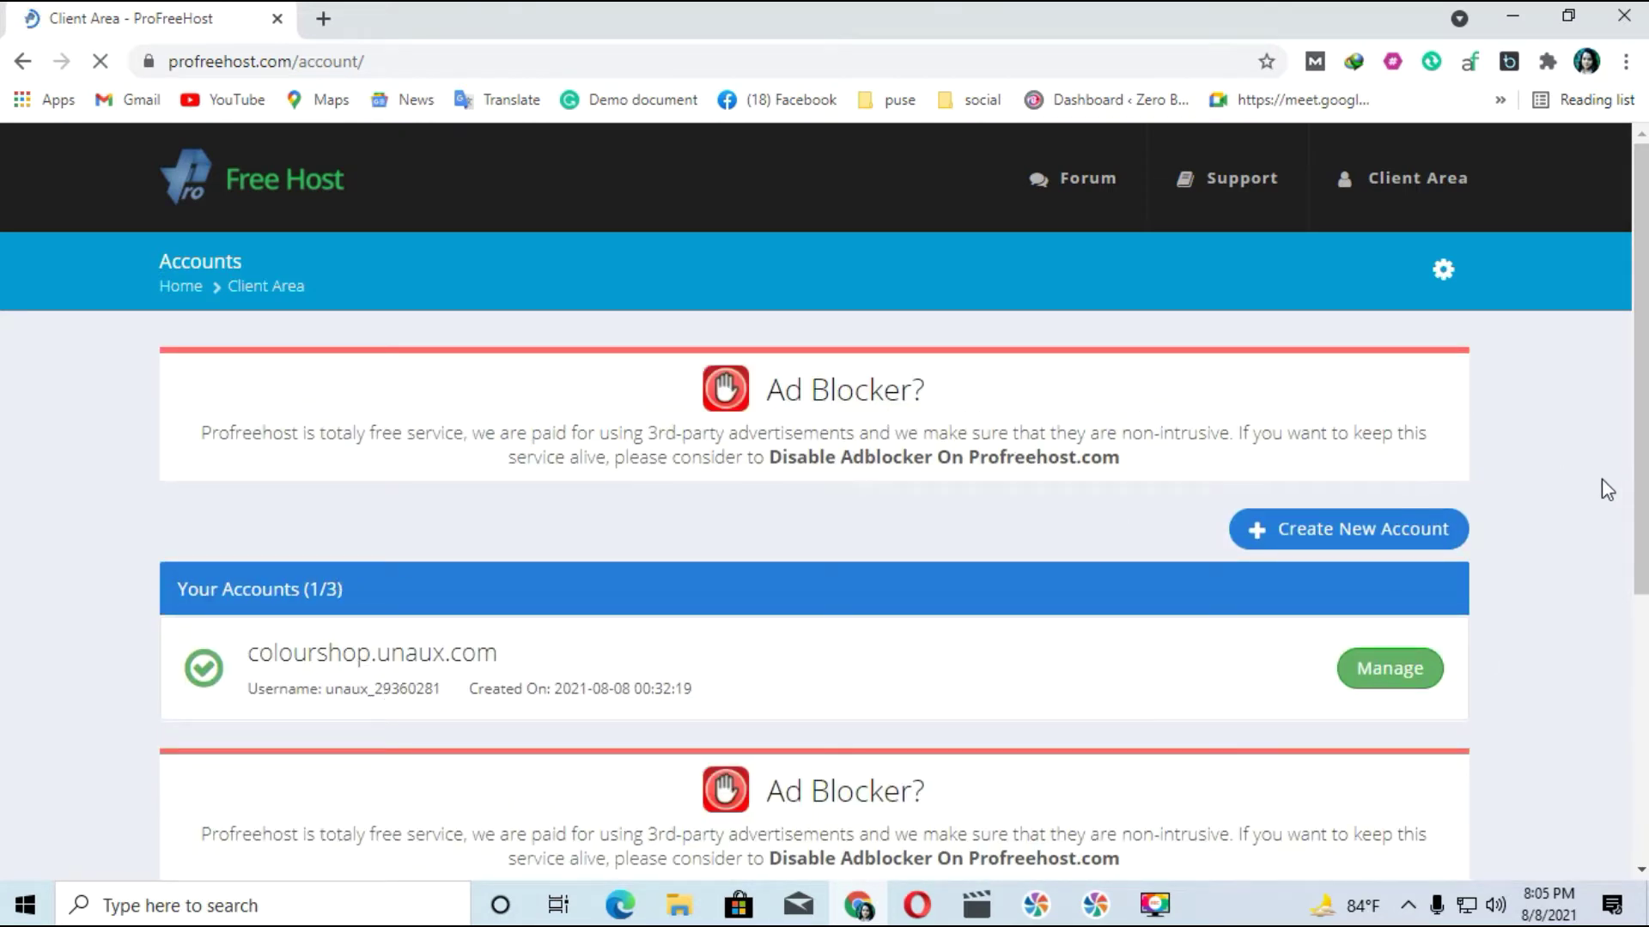
scroll(1601, 479, down, 1)
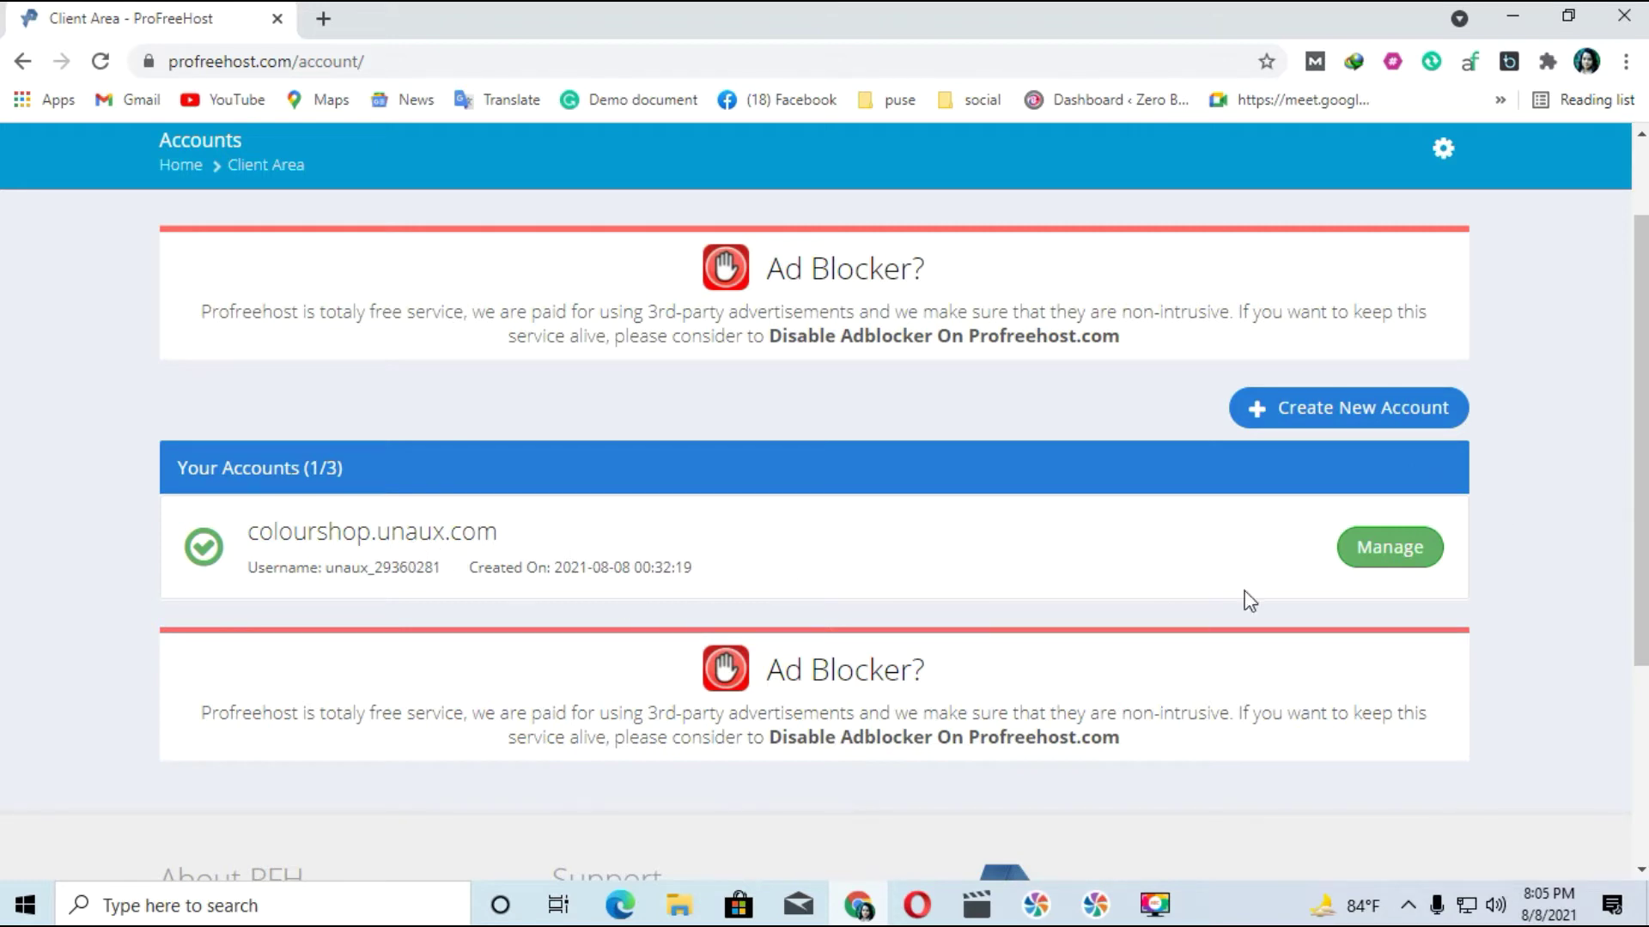
click(1388, 559)
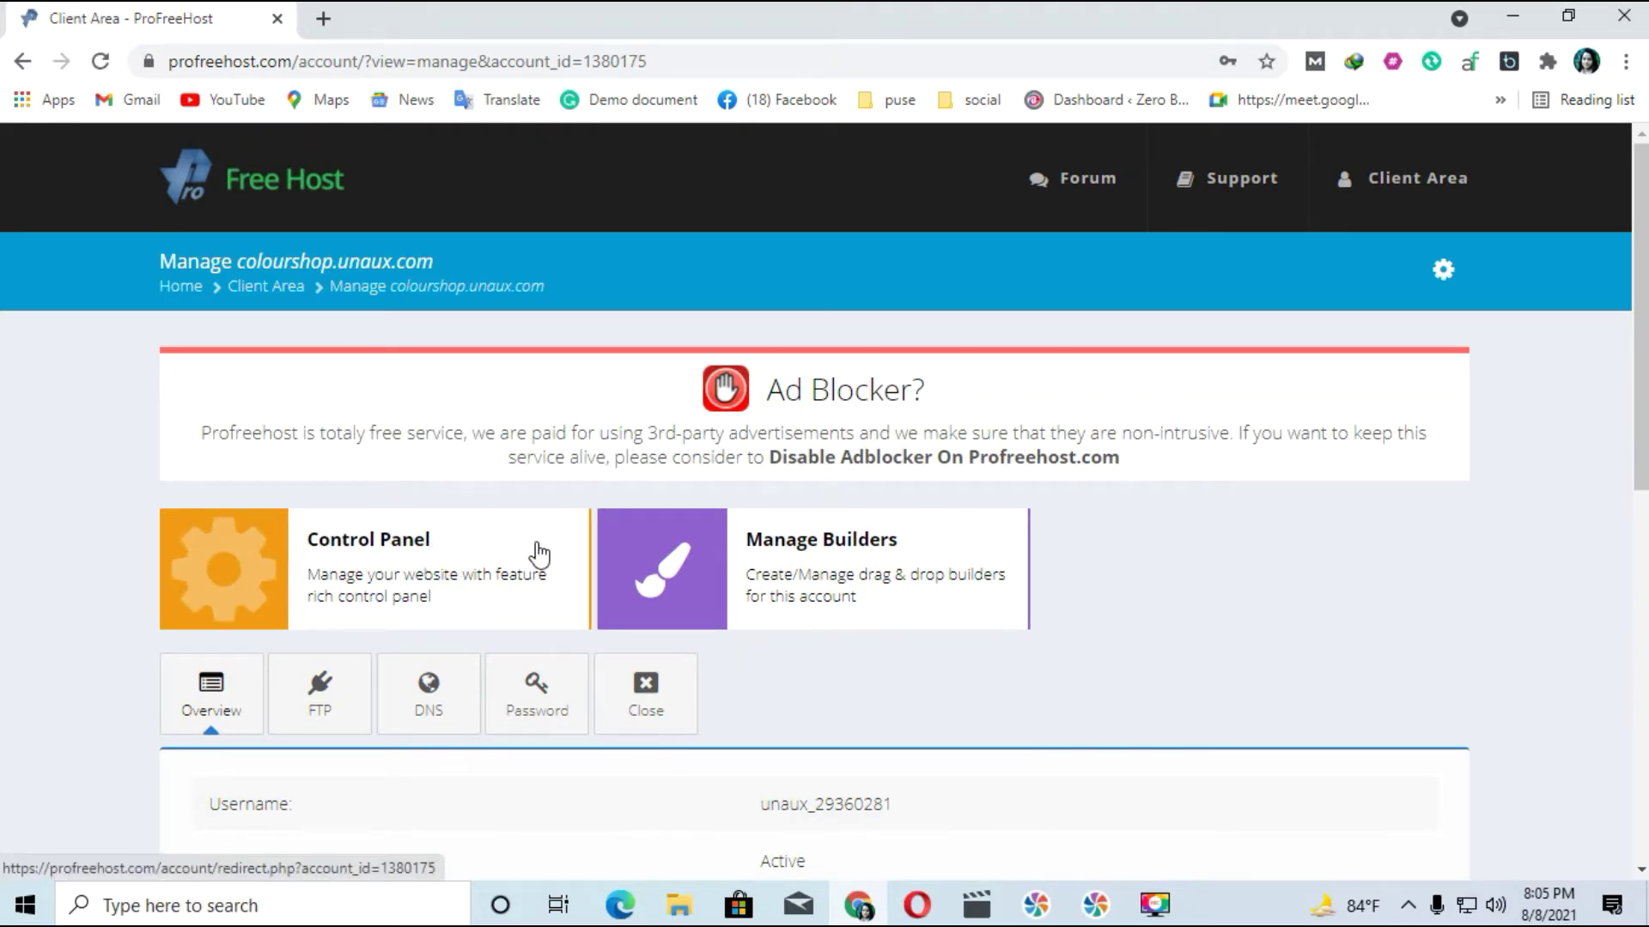
click(352, 547)
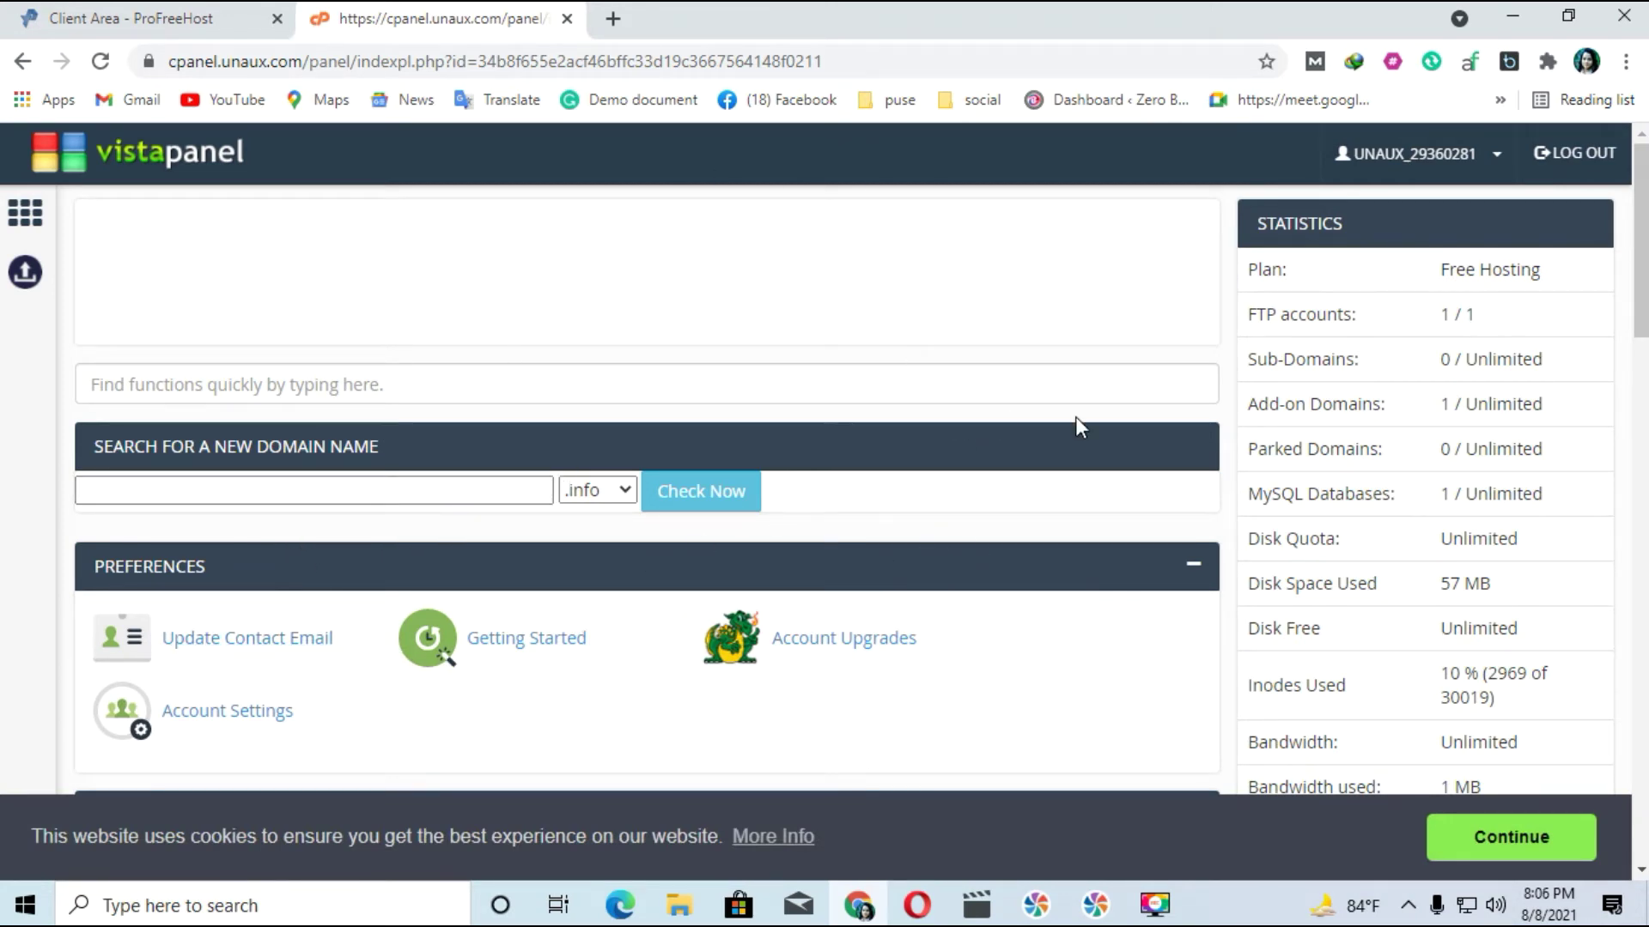
- Launch the Softaculous Apps Installer from the control panel's software section
scroll(1090, 421, down, 3)
scroll(1095, 426, down, 3)
scroll(964, 411, down, 2)
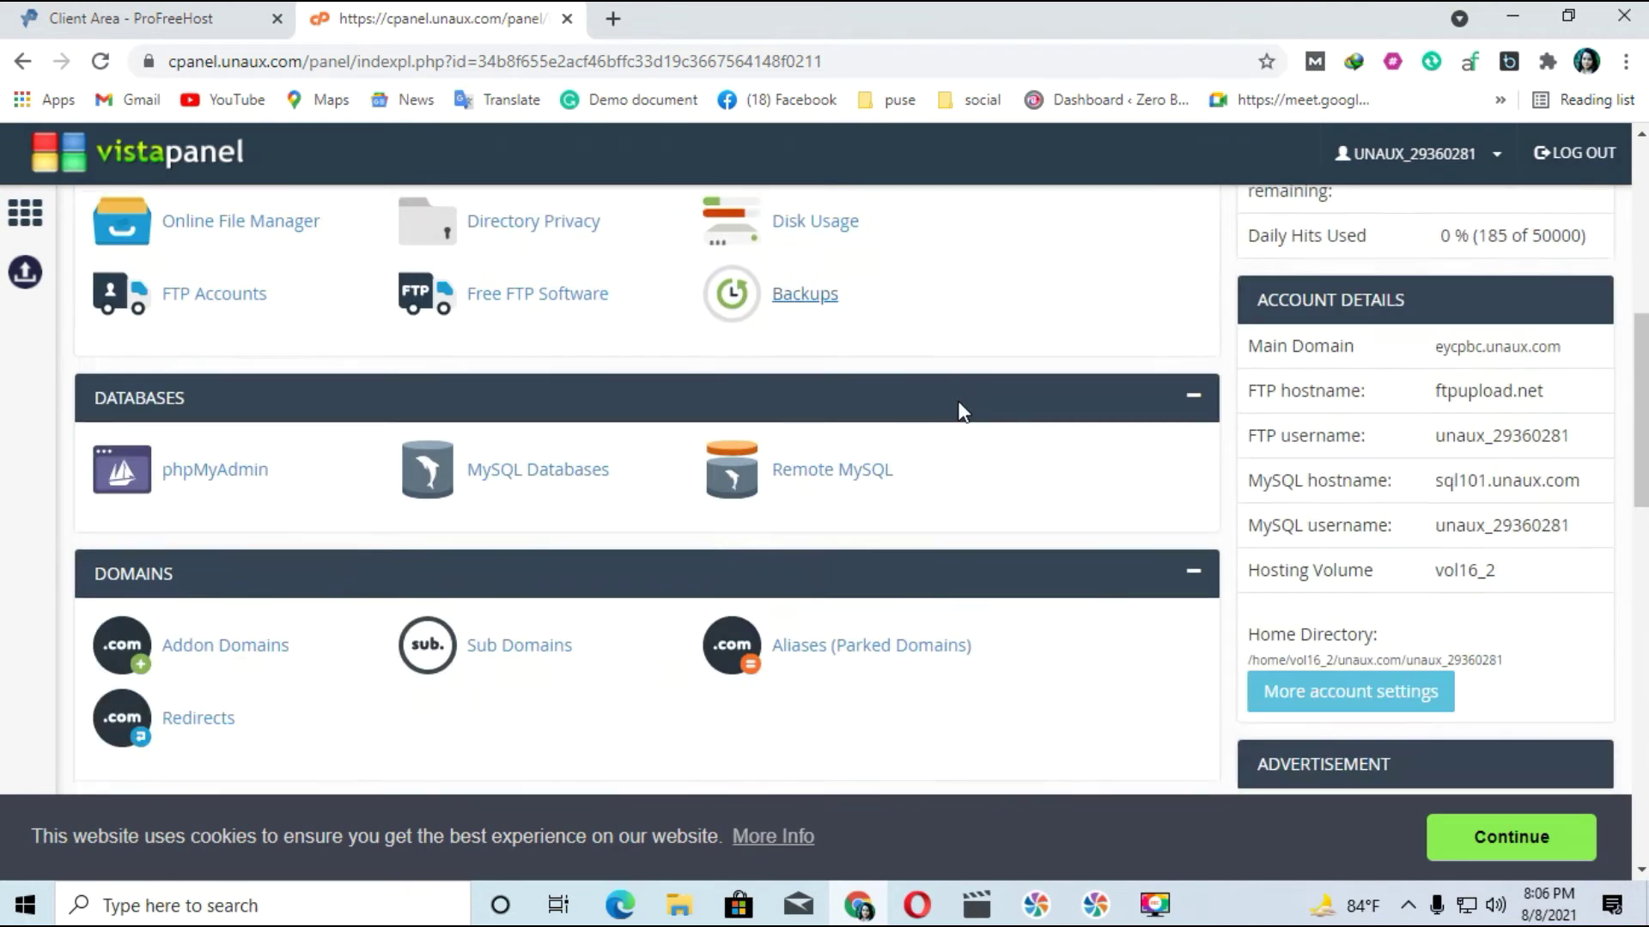
scroll(961, 415, down, 12)
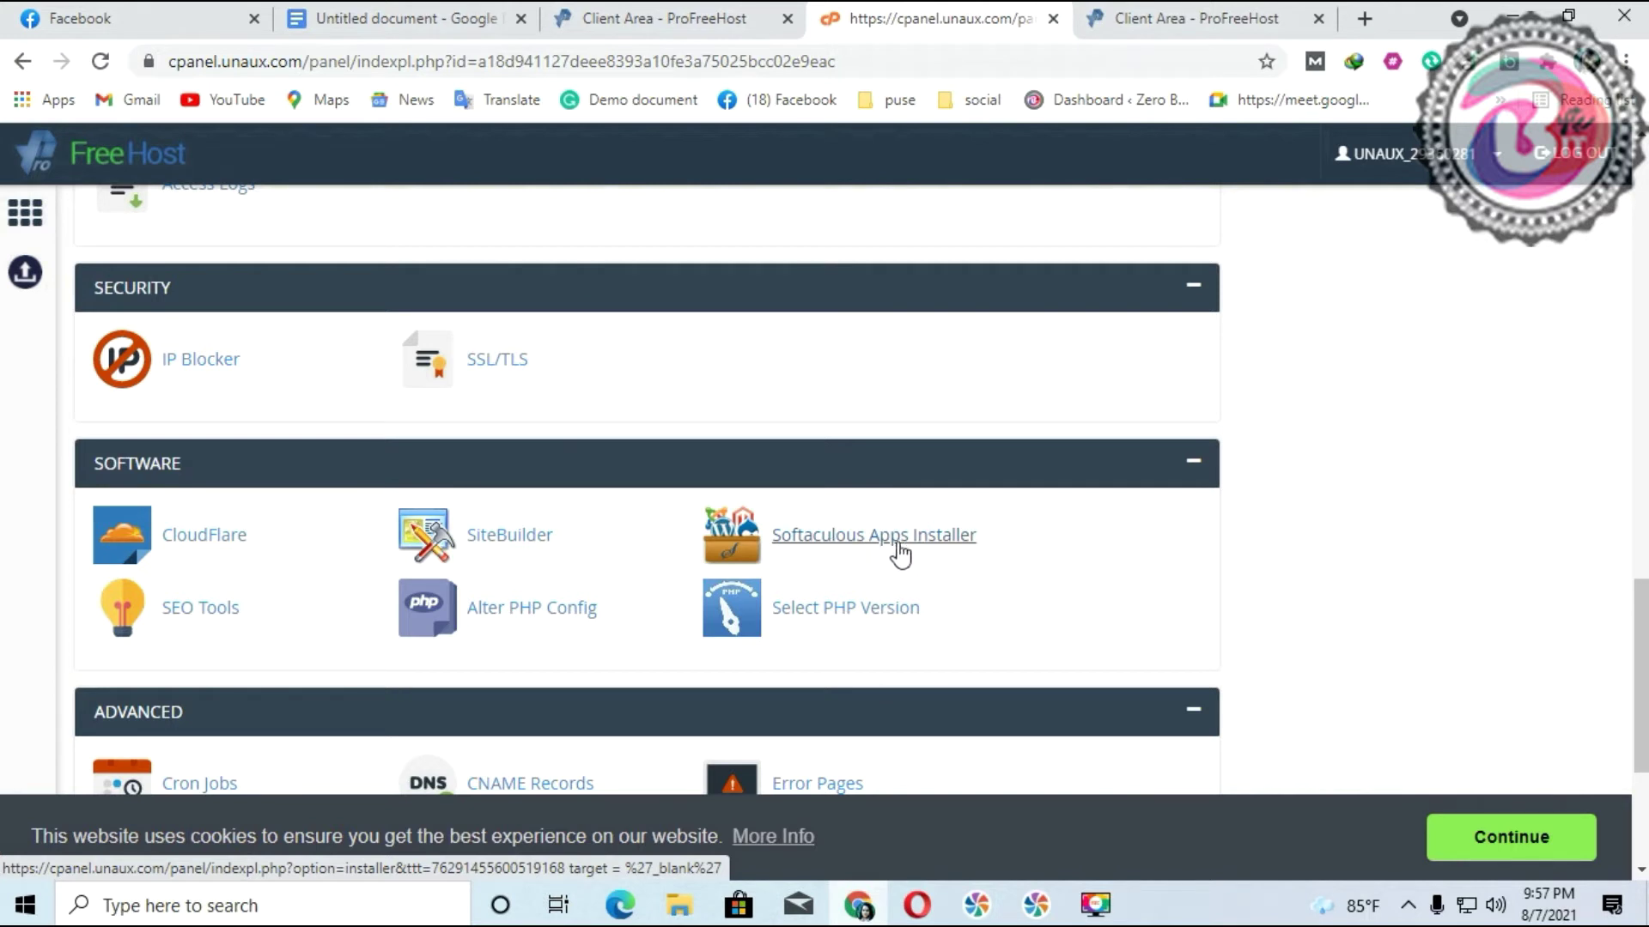
click(927, 547)
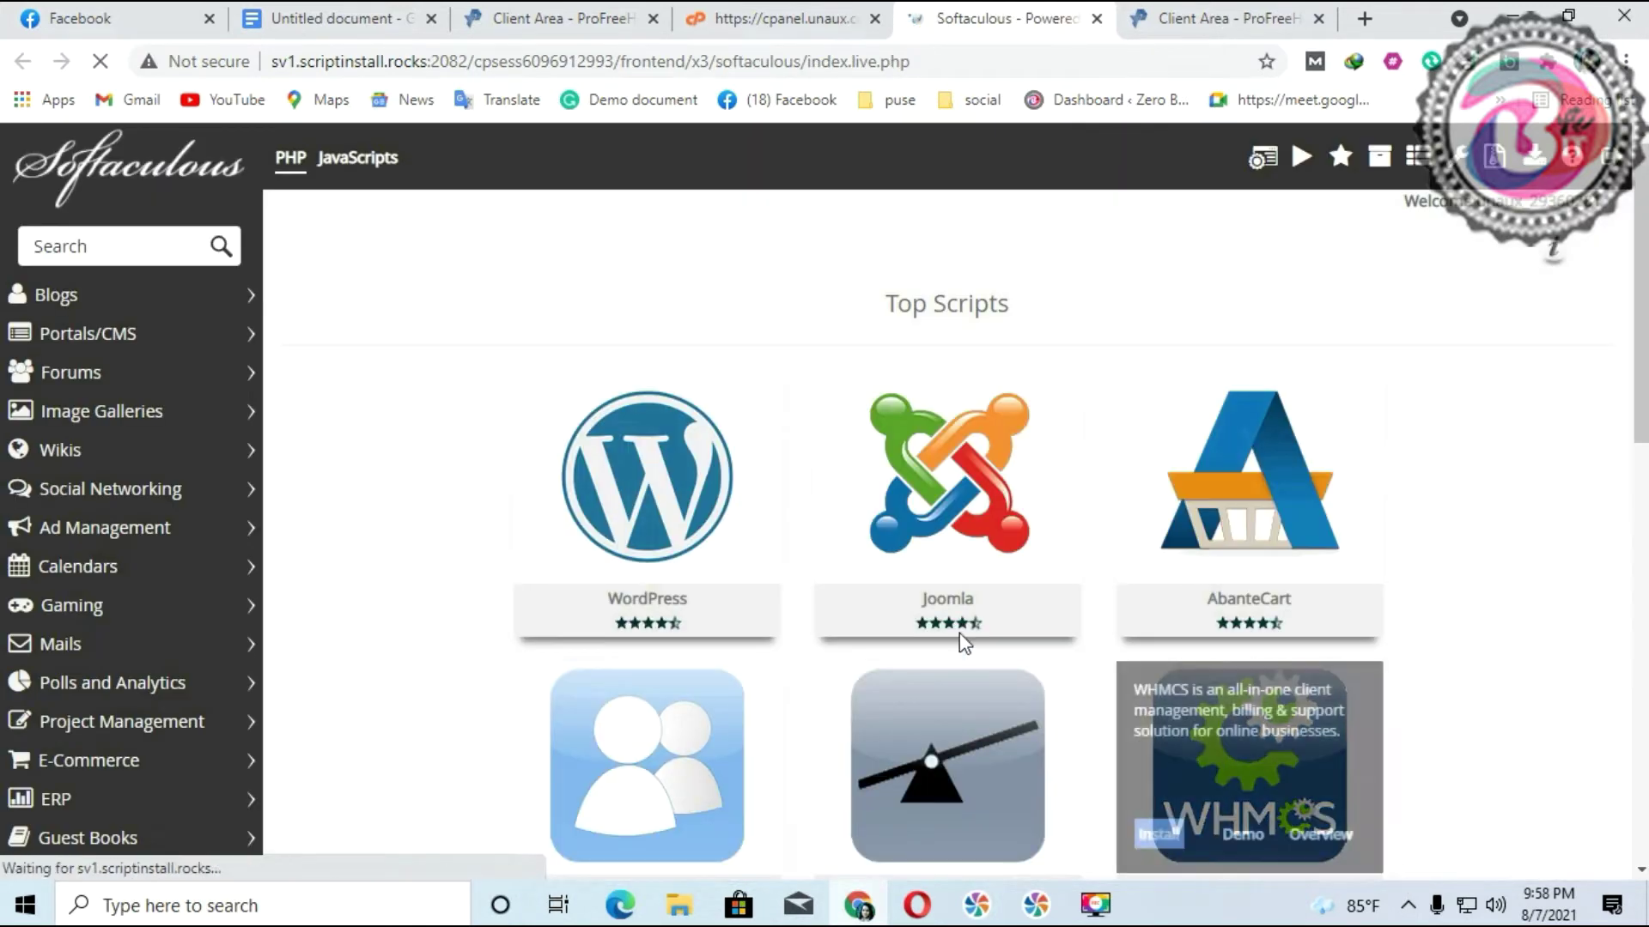
- Choose WordPress from the top scripts and open its installation form
mouse_move(622, 526)
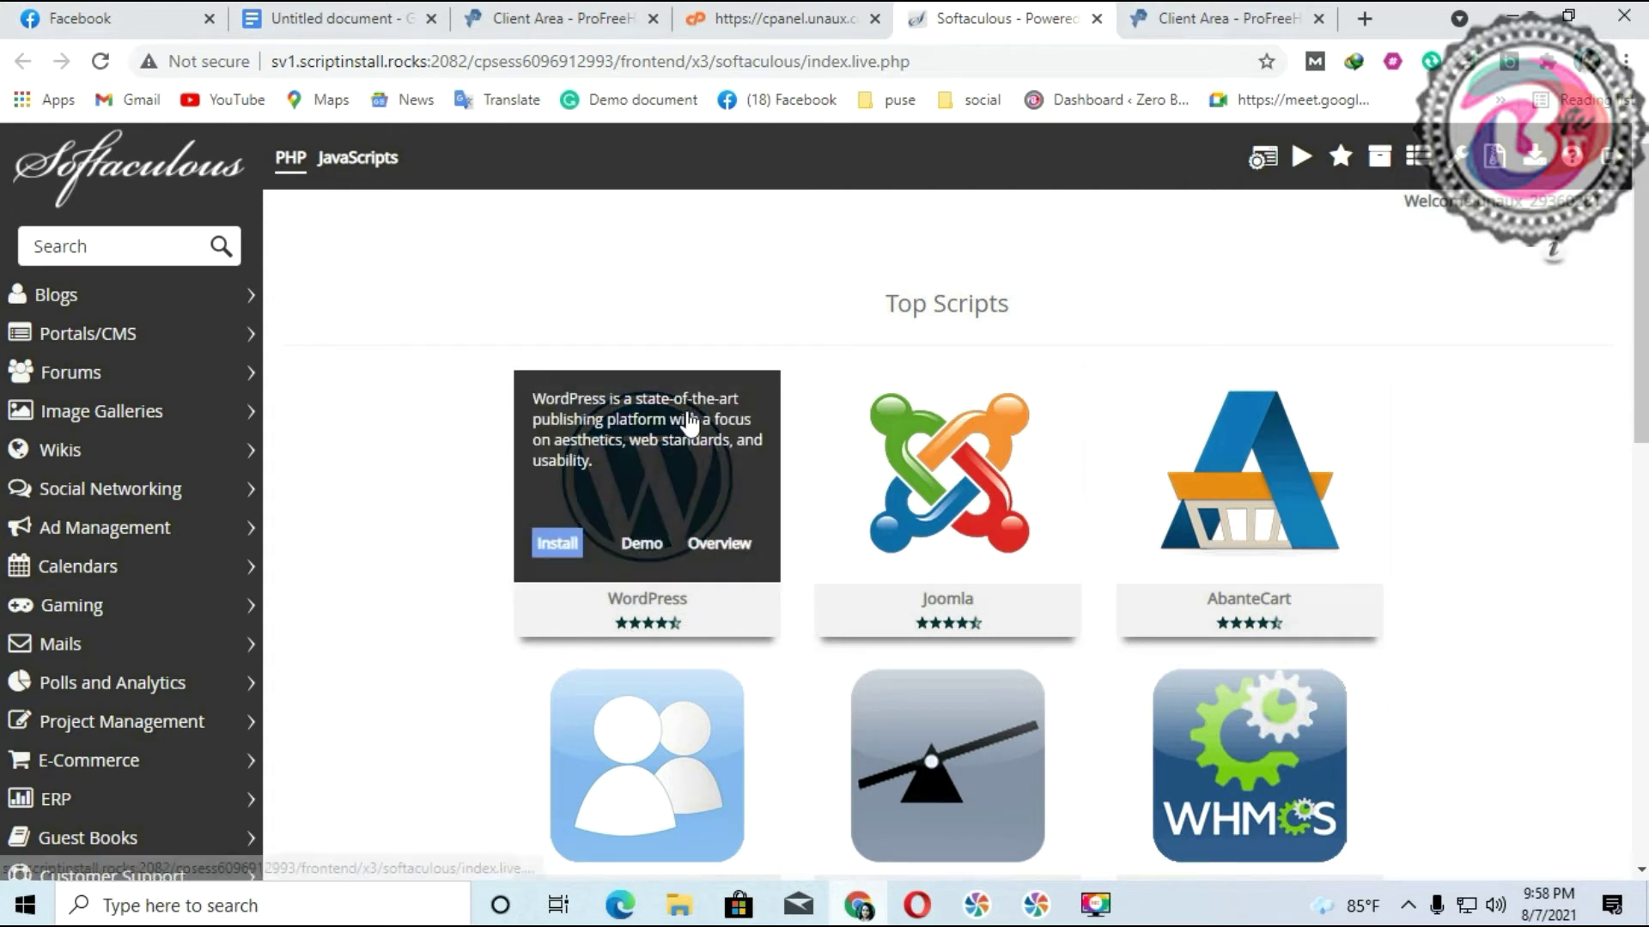
click(636, 514)
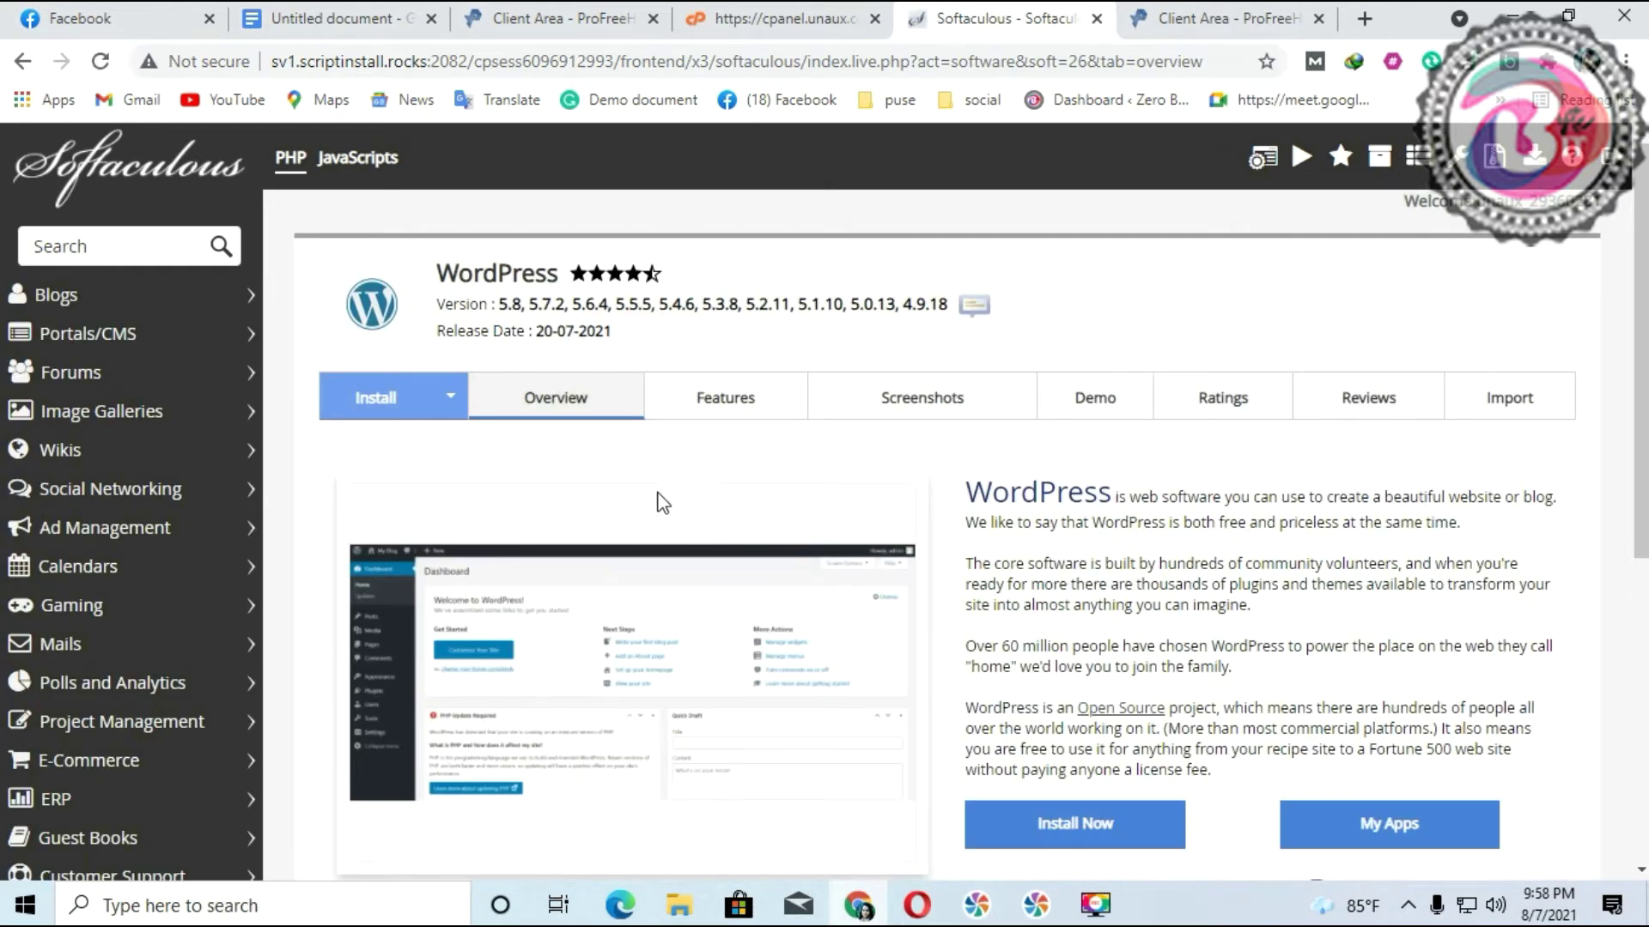
scroll(944, 601, down, 1)
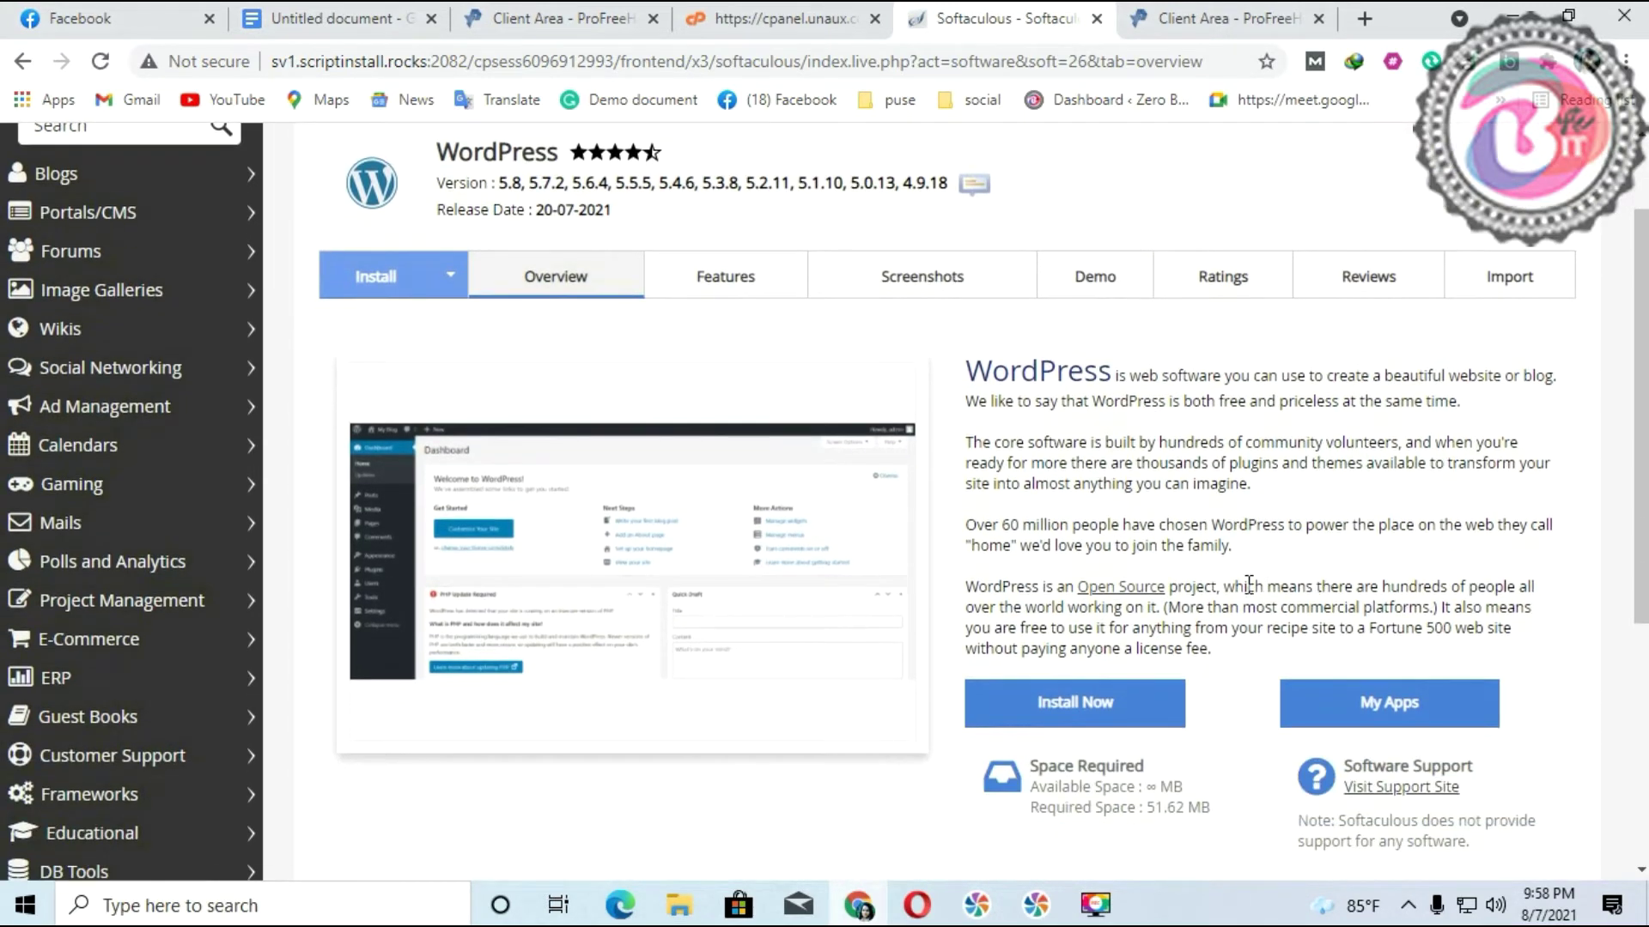
click(1063, 713)
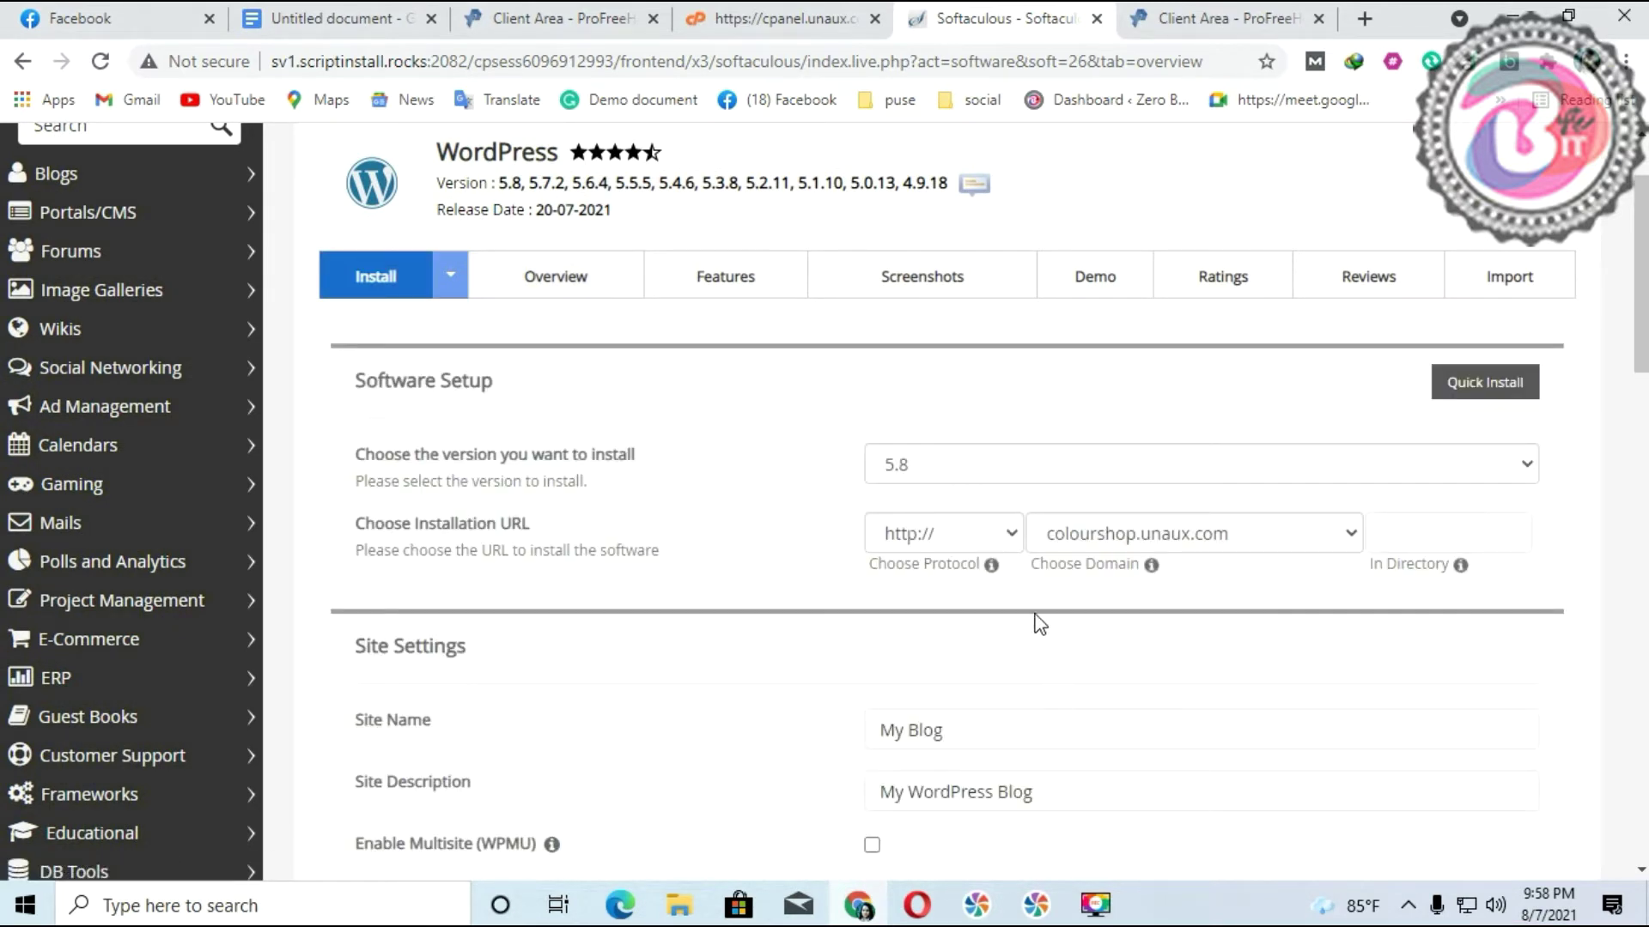
- Set the site name to colourshop in the WordPress site settings
scroll(1039, 624, down, 2)
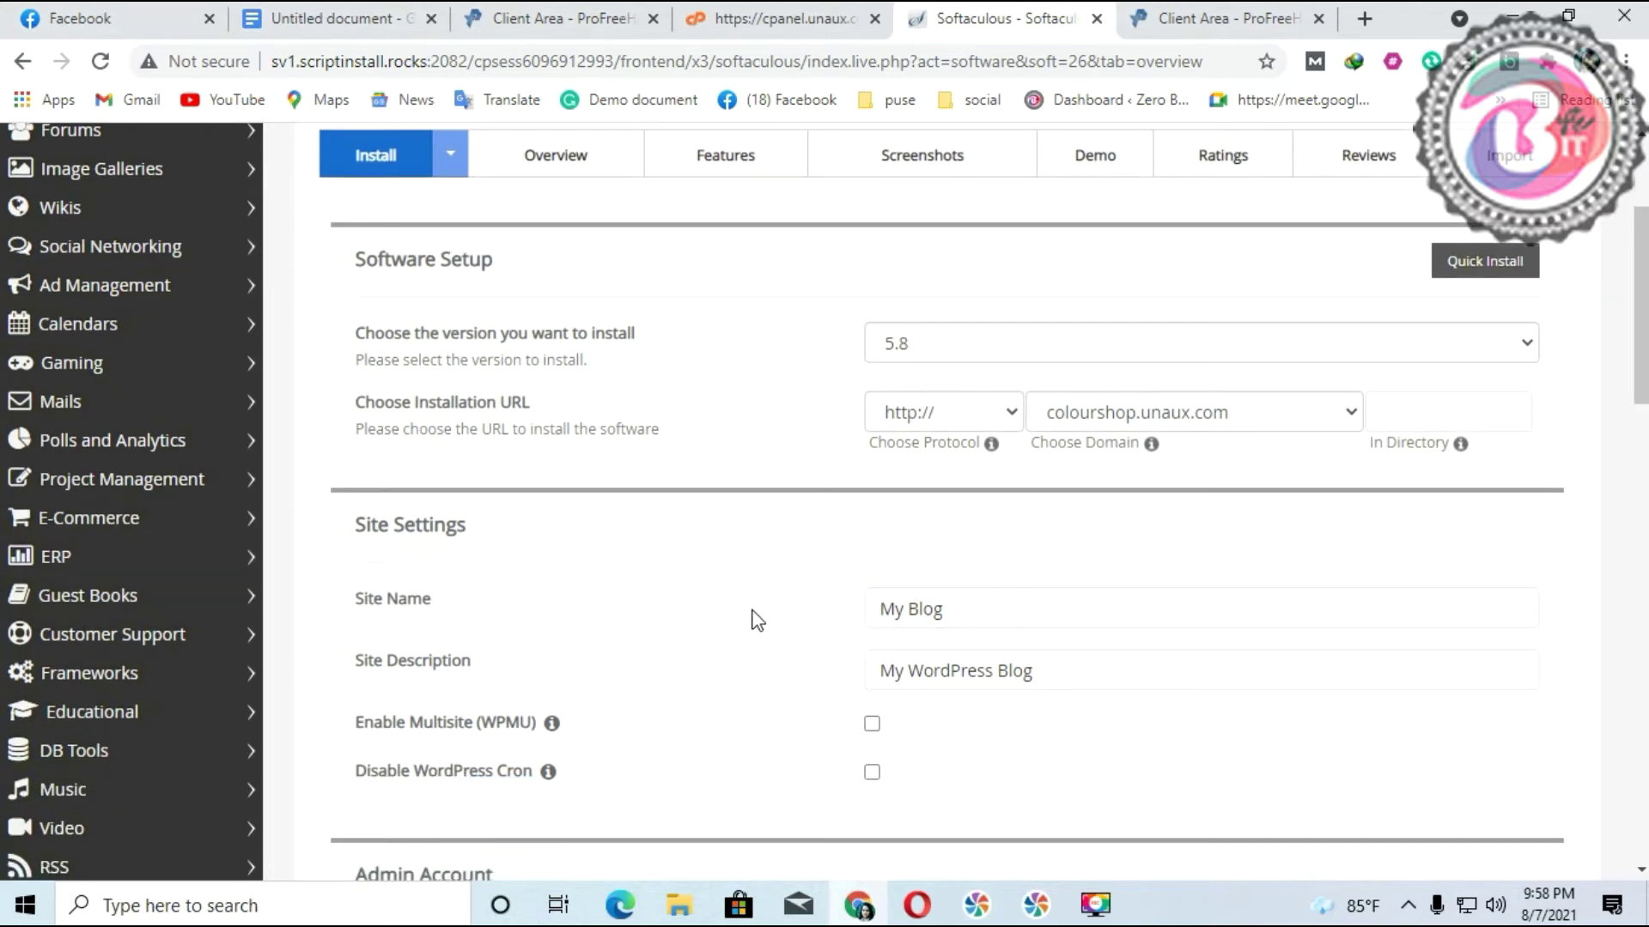
scroll(736, 478, down, 1)
scroll(736, 479, up, 2)
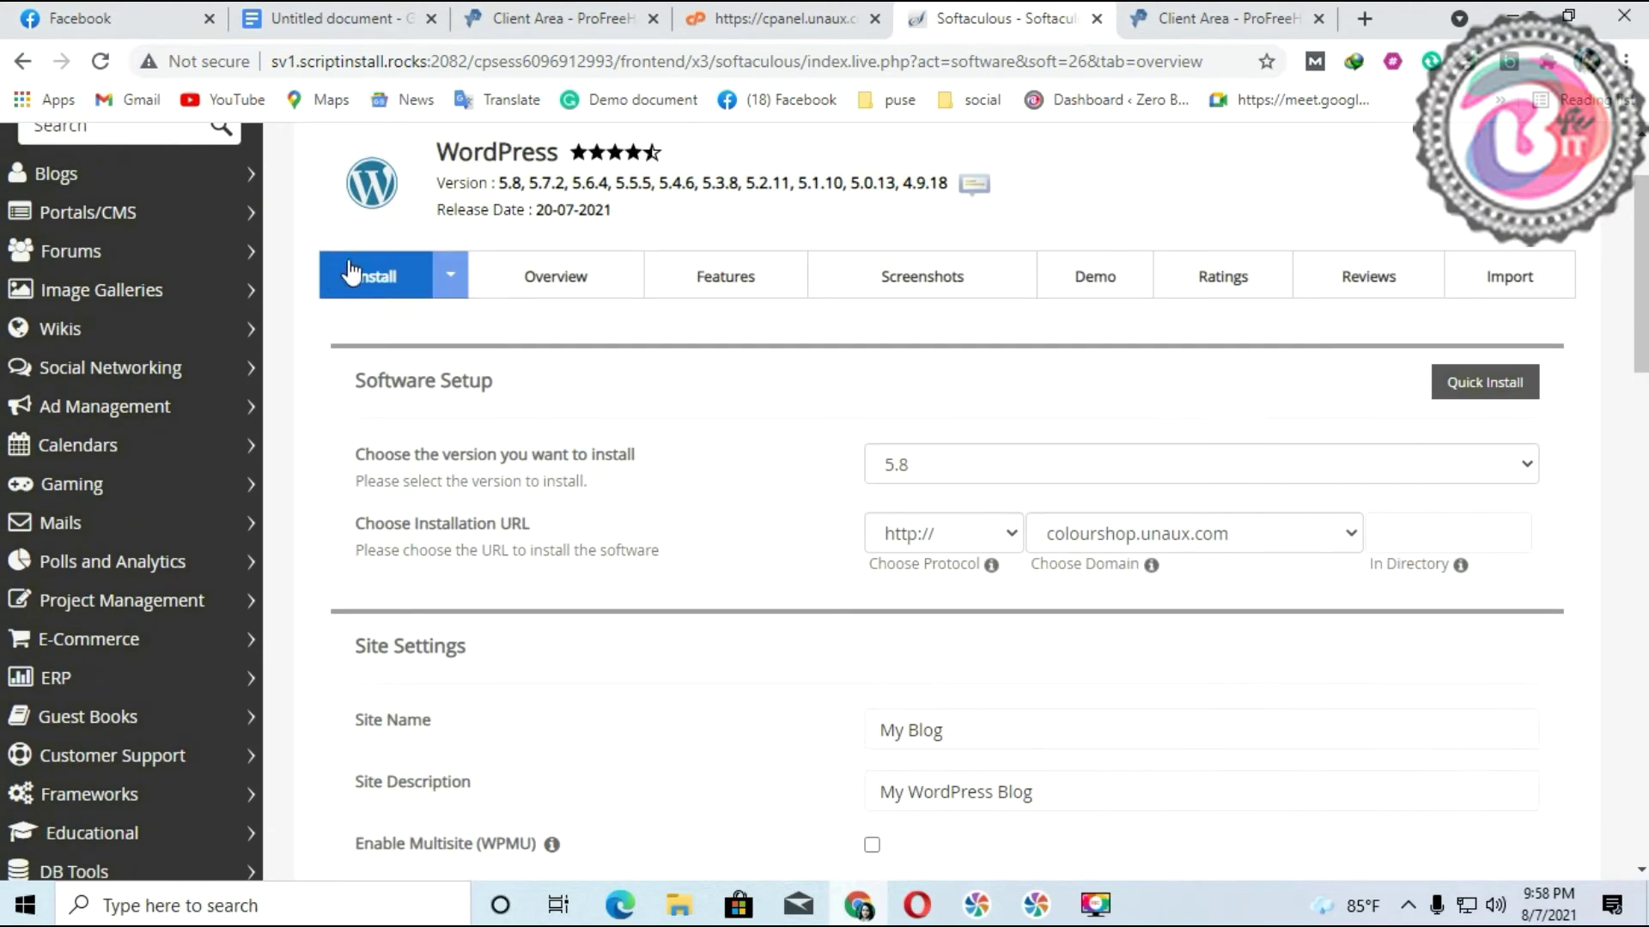
scroll(1064, 694, down, 1)
click(982, 653)
click(945, 615)
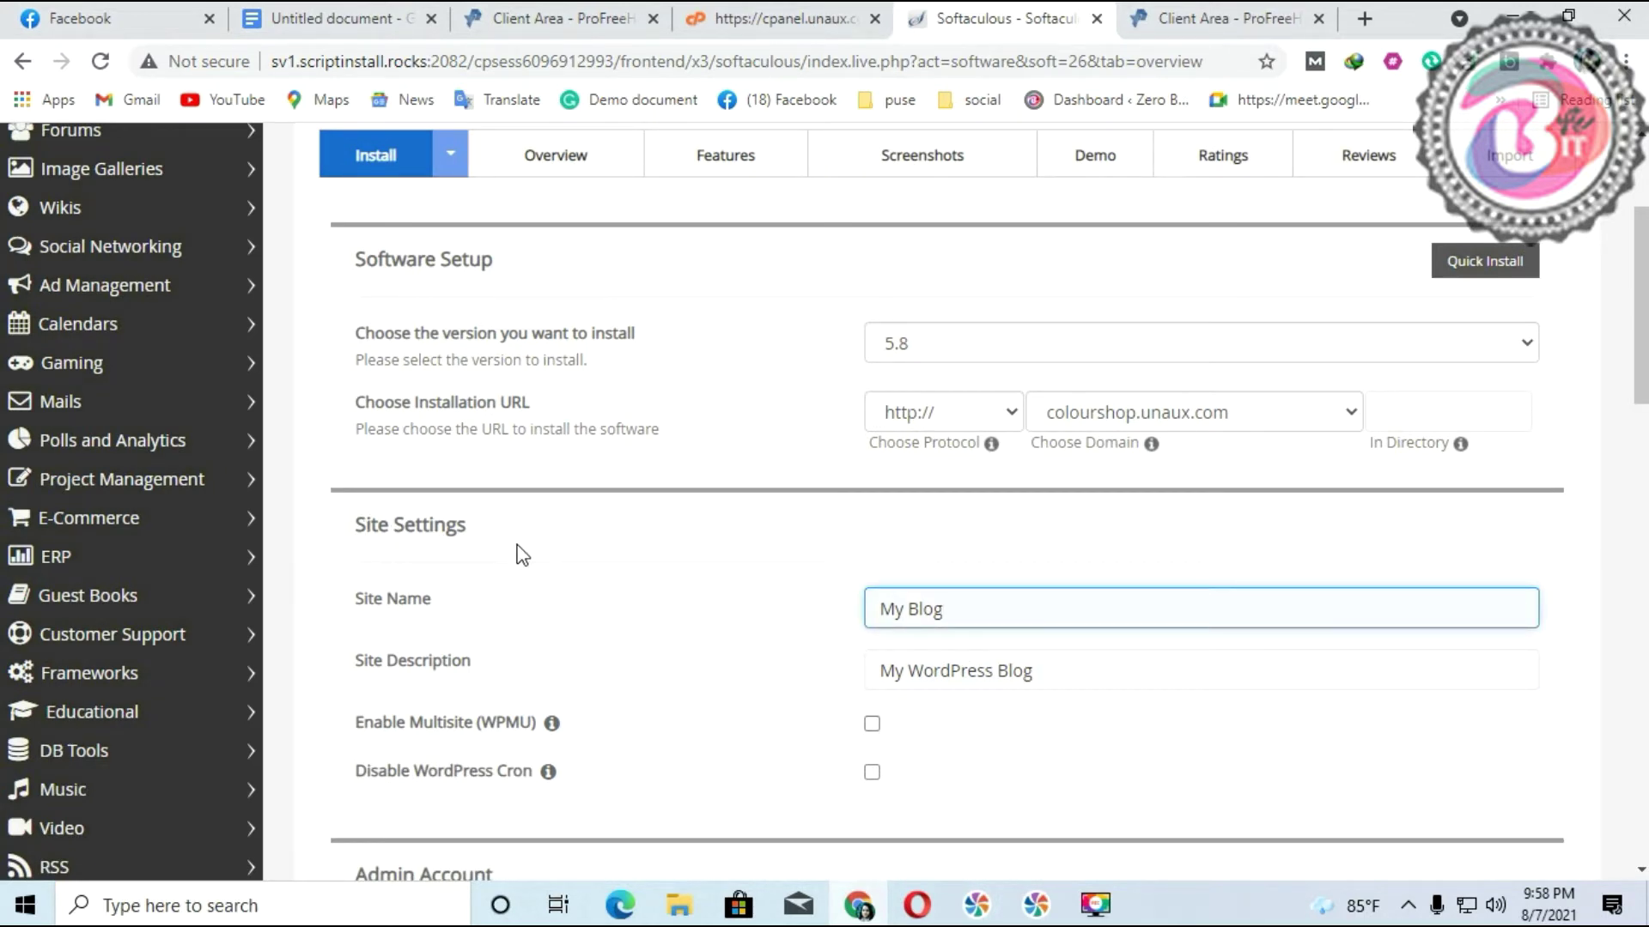
scroll(516, 551, down, 1)
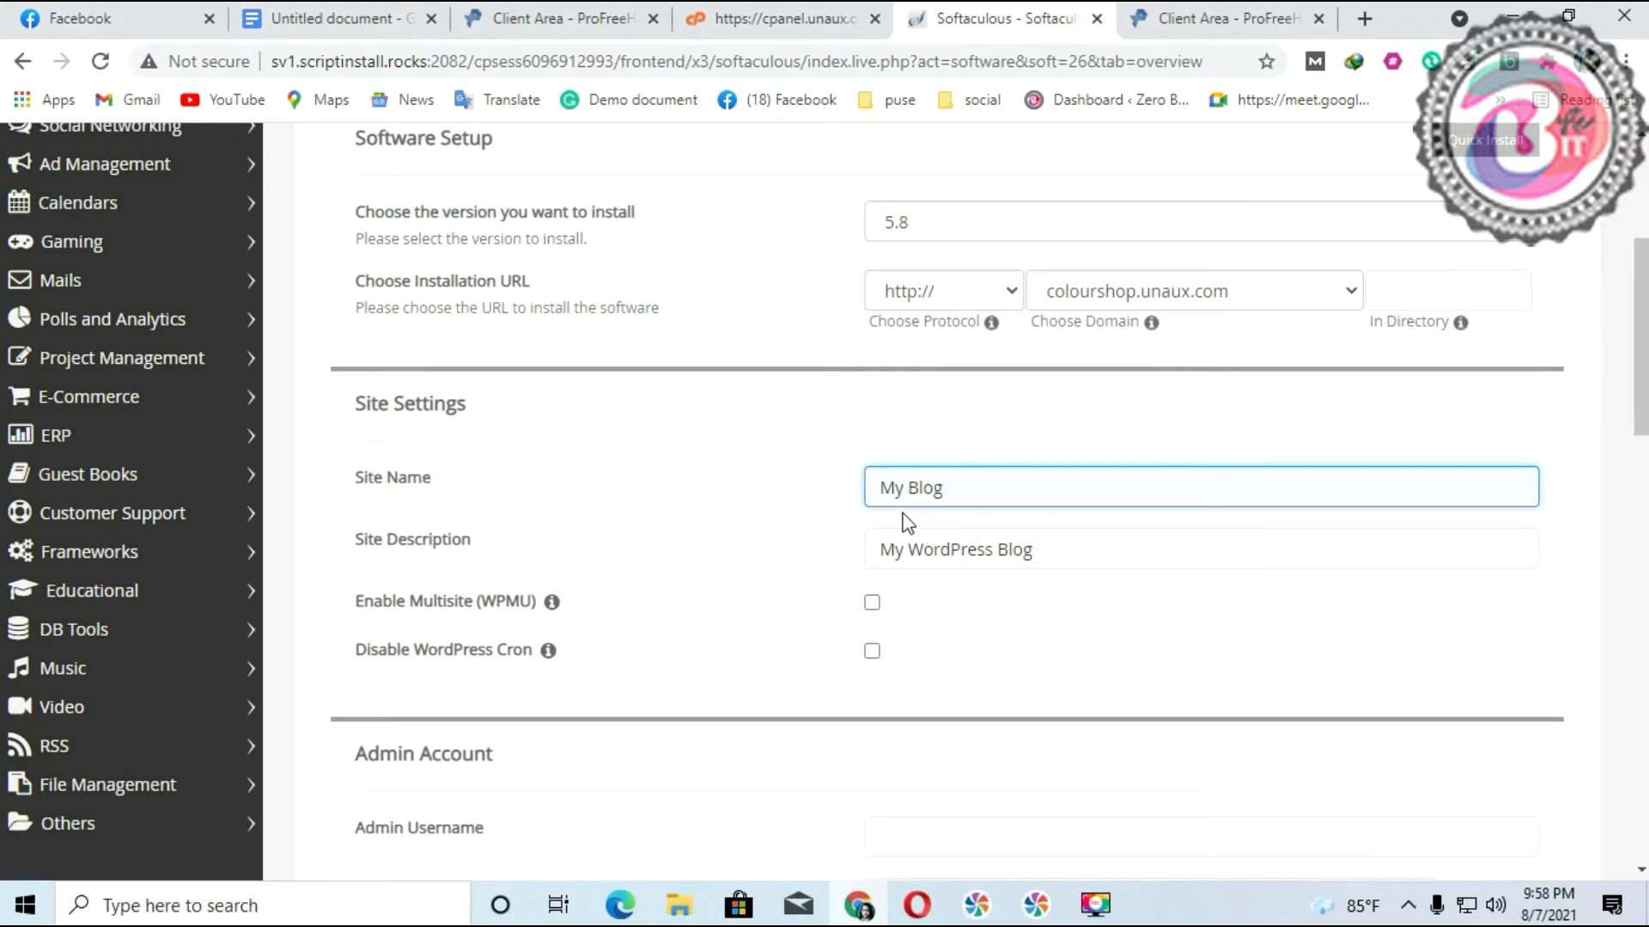
click(1051, 551)
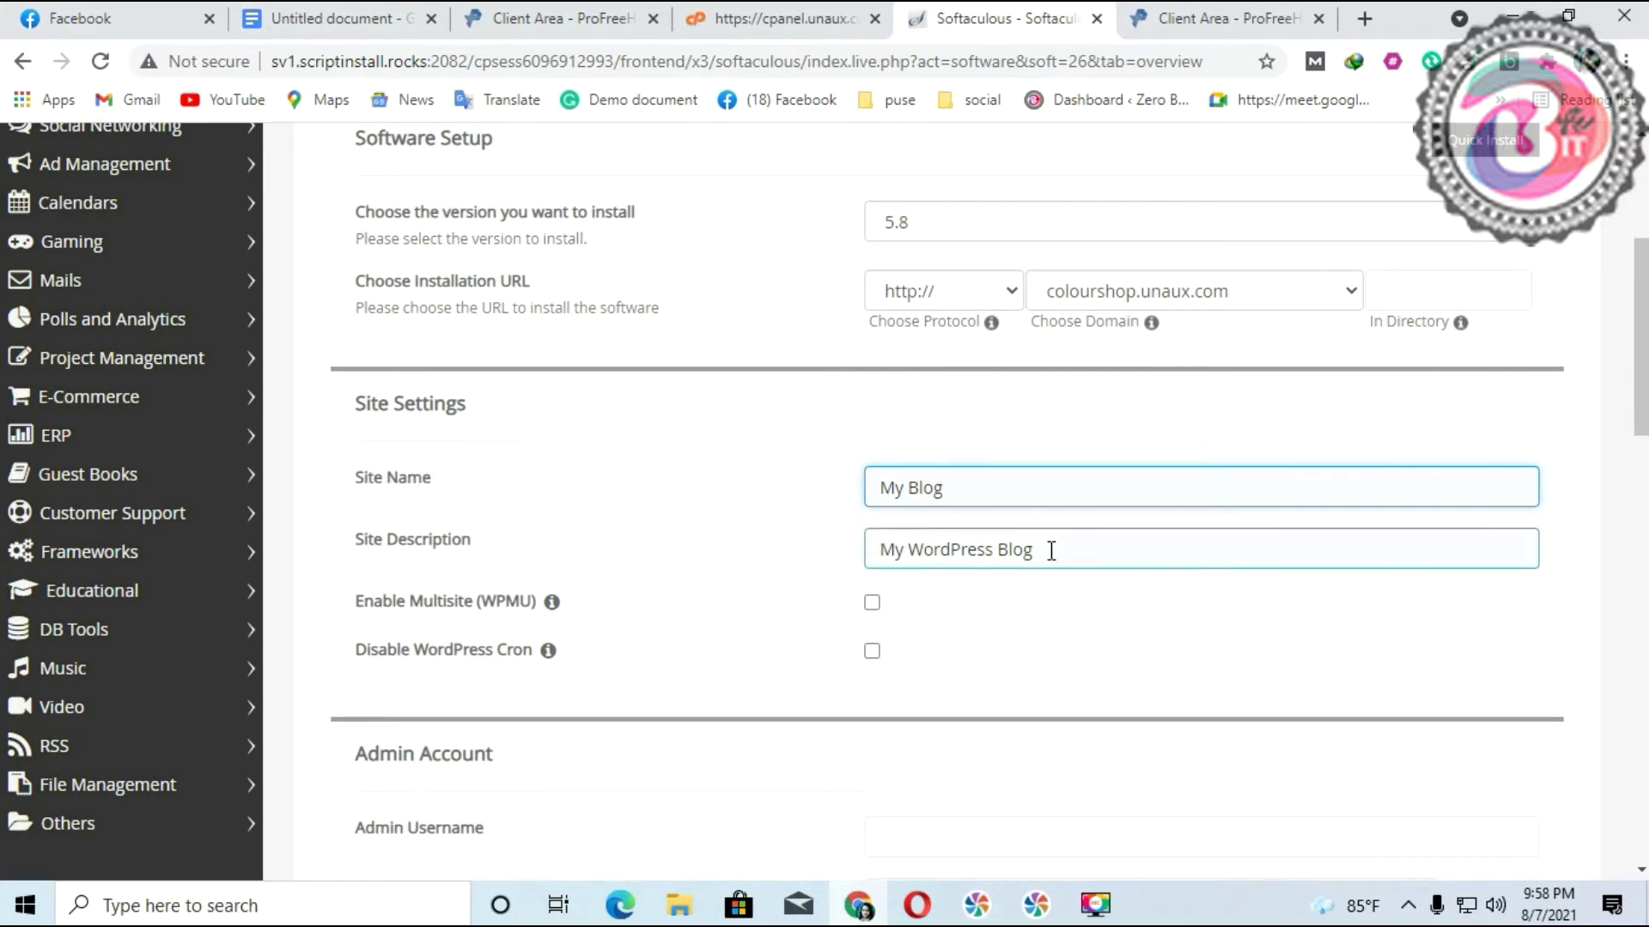
scroll(989, 545, down, 1)
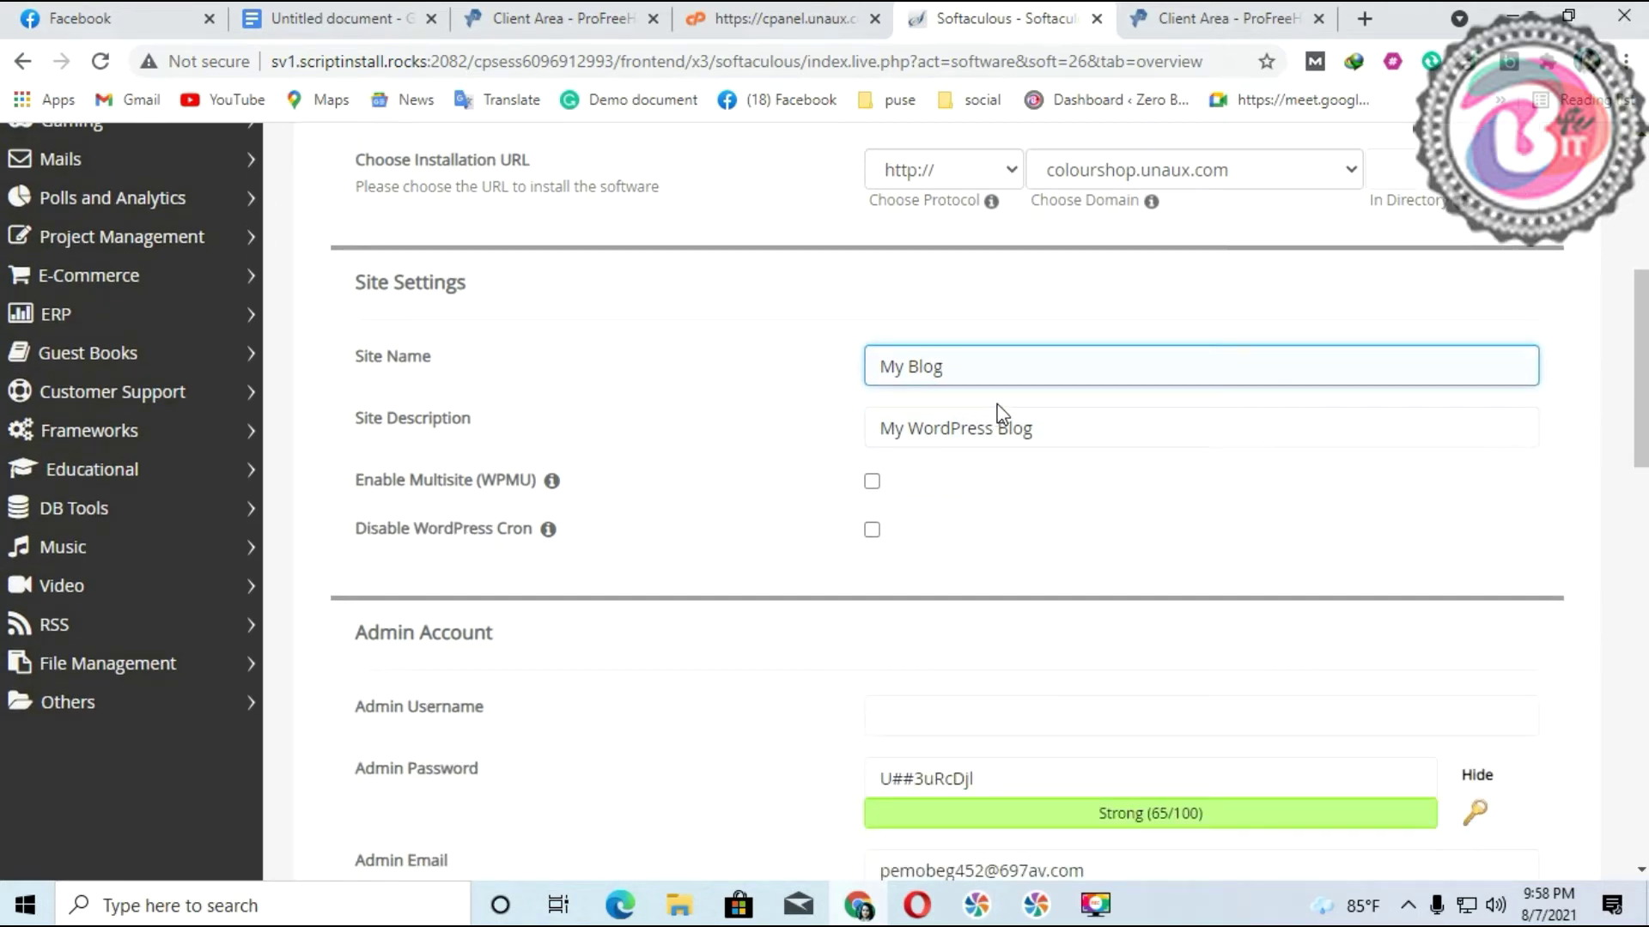
key(BackSpace)
text(colo)
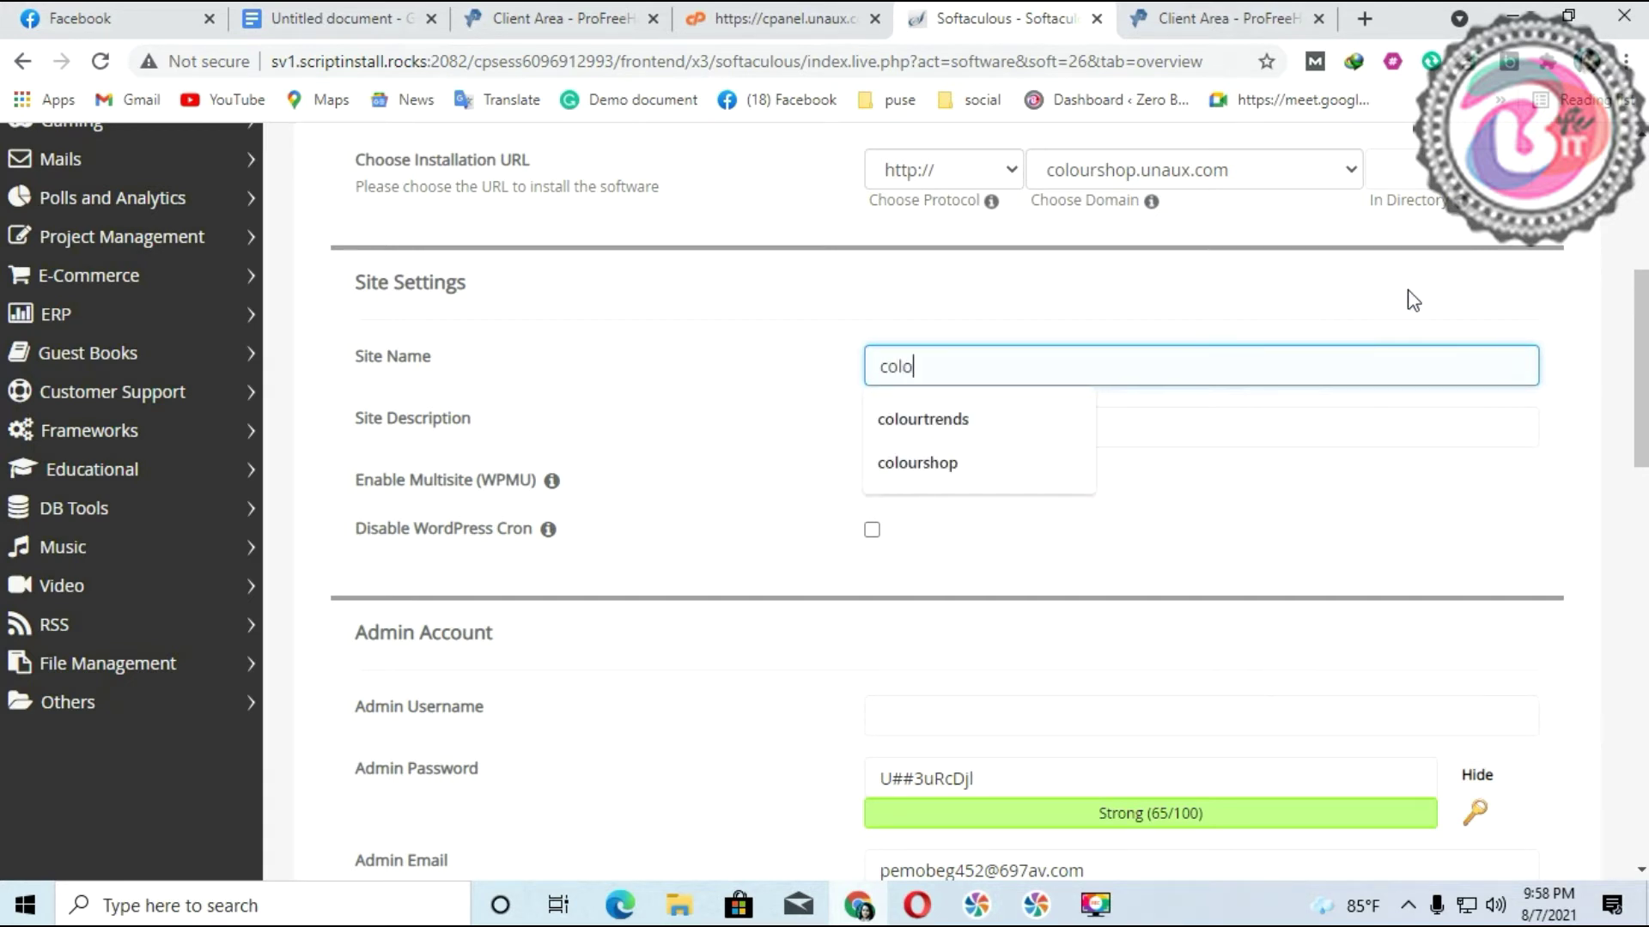
text(urshop)
- Replace the site description with "ecommerce website"
drag(1077, 415, 880, 428)
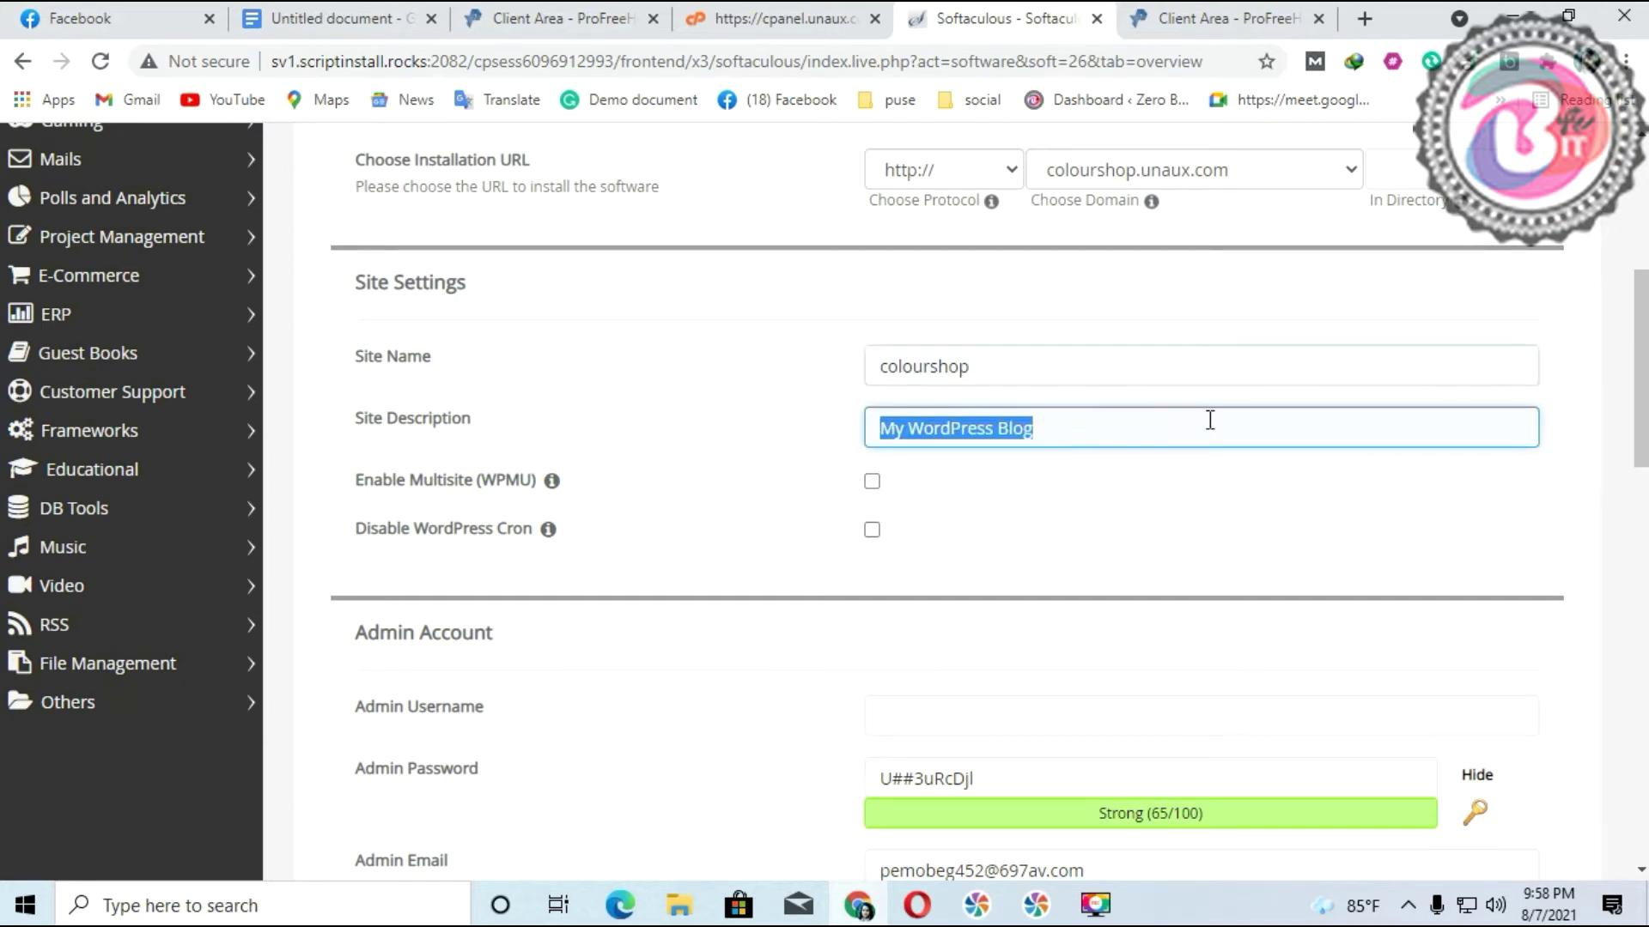
click(1055, 539)
scroll(1090, 404, down, 1)
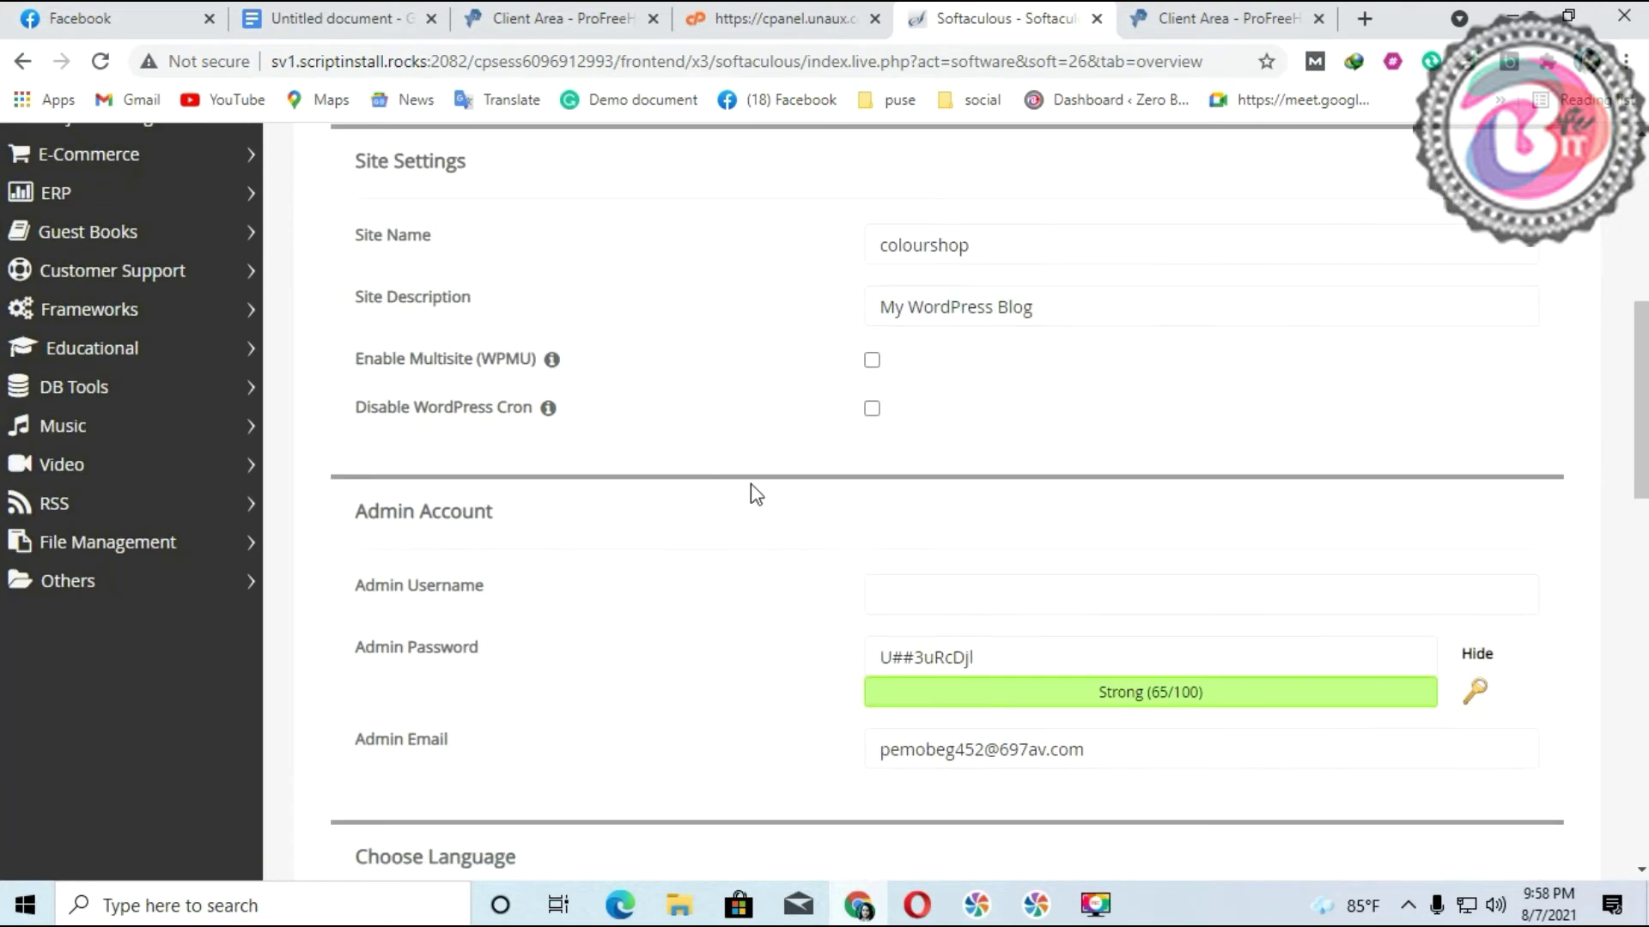
click(1082, 288)
key(ctrl+a)
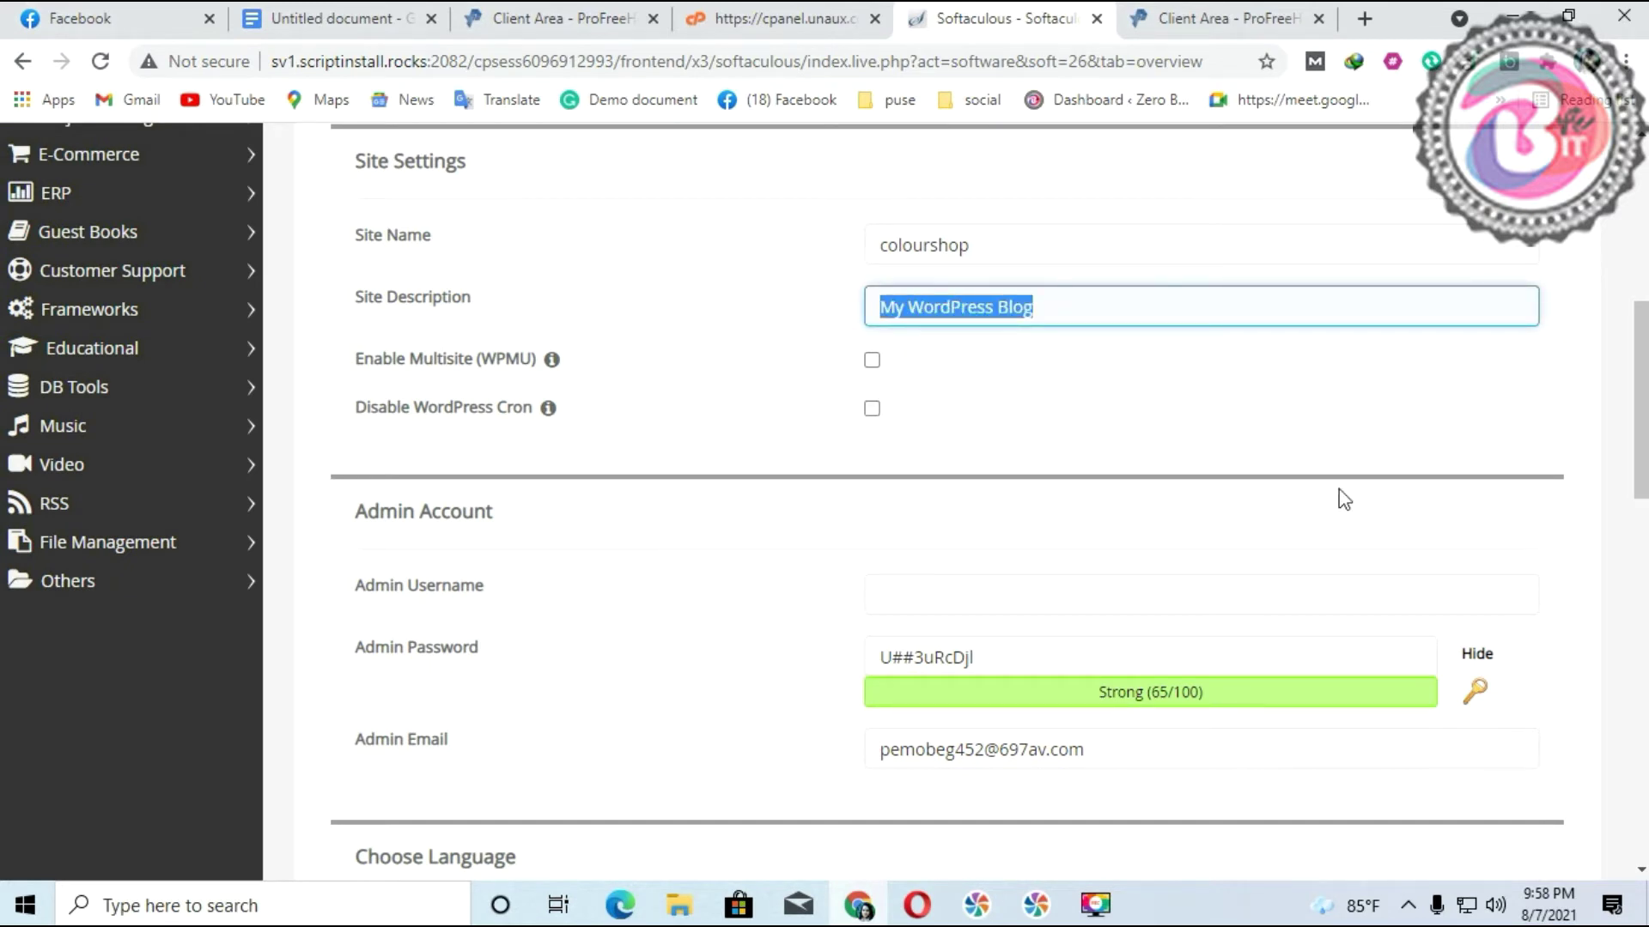
key(BackSpace)
text(e)
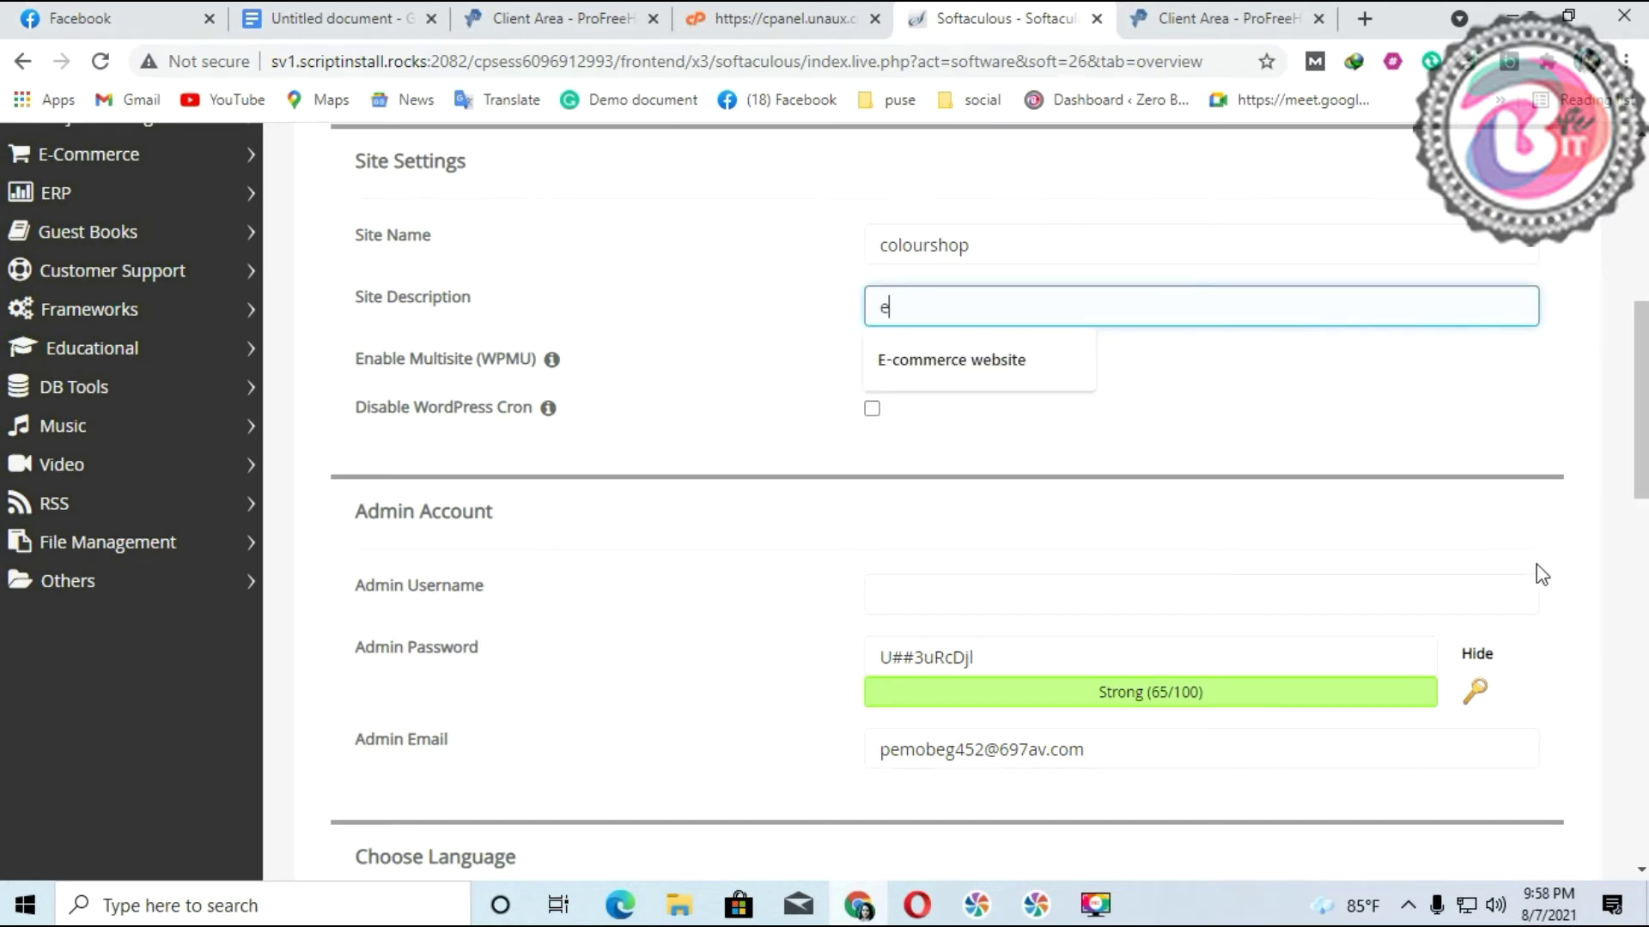
text(commerce website)
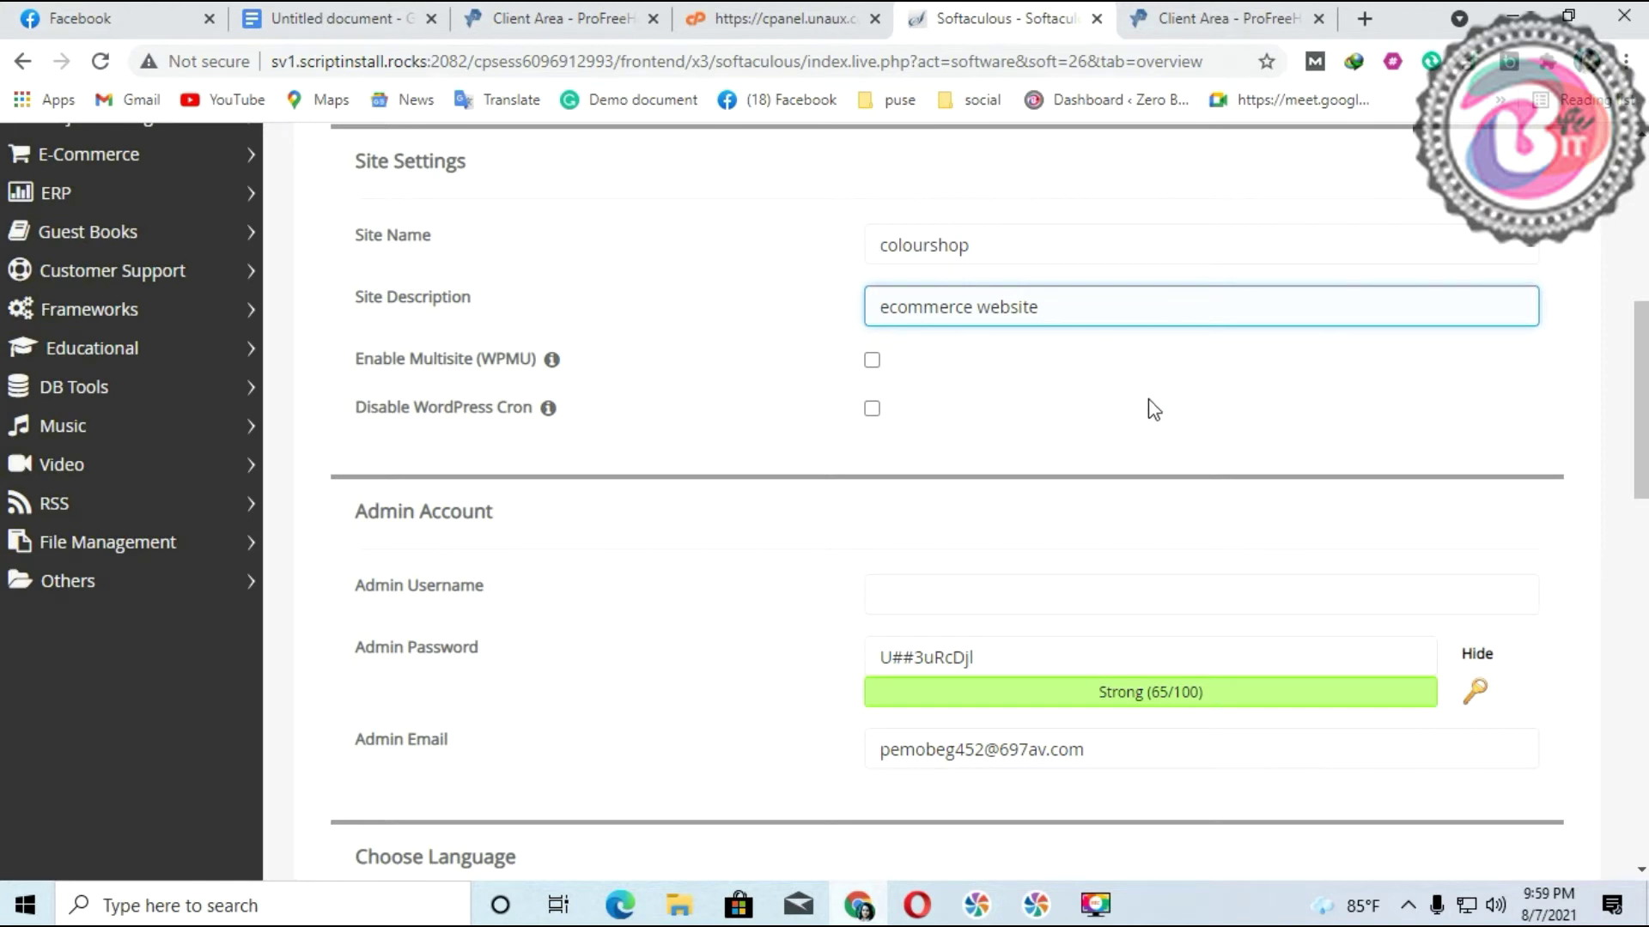
- Fill in the admin username with the first saved suggestion
scroll(1172, 421, down, 1)
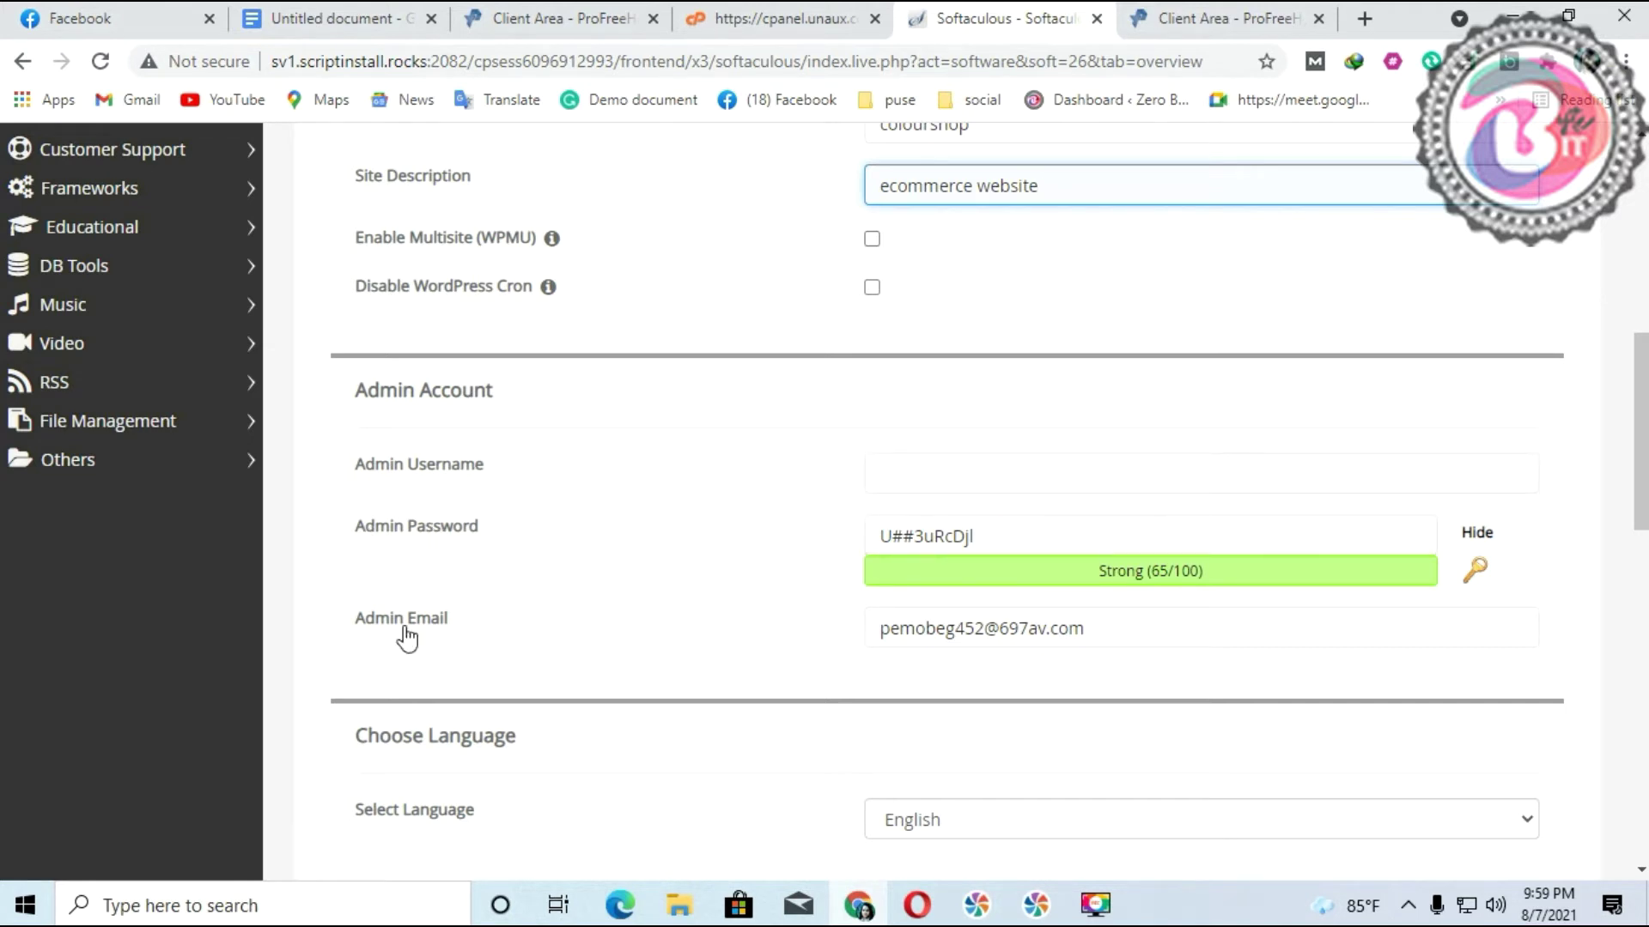
click(901, 472)
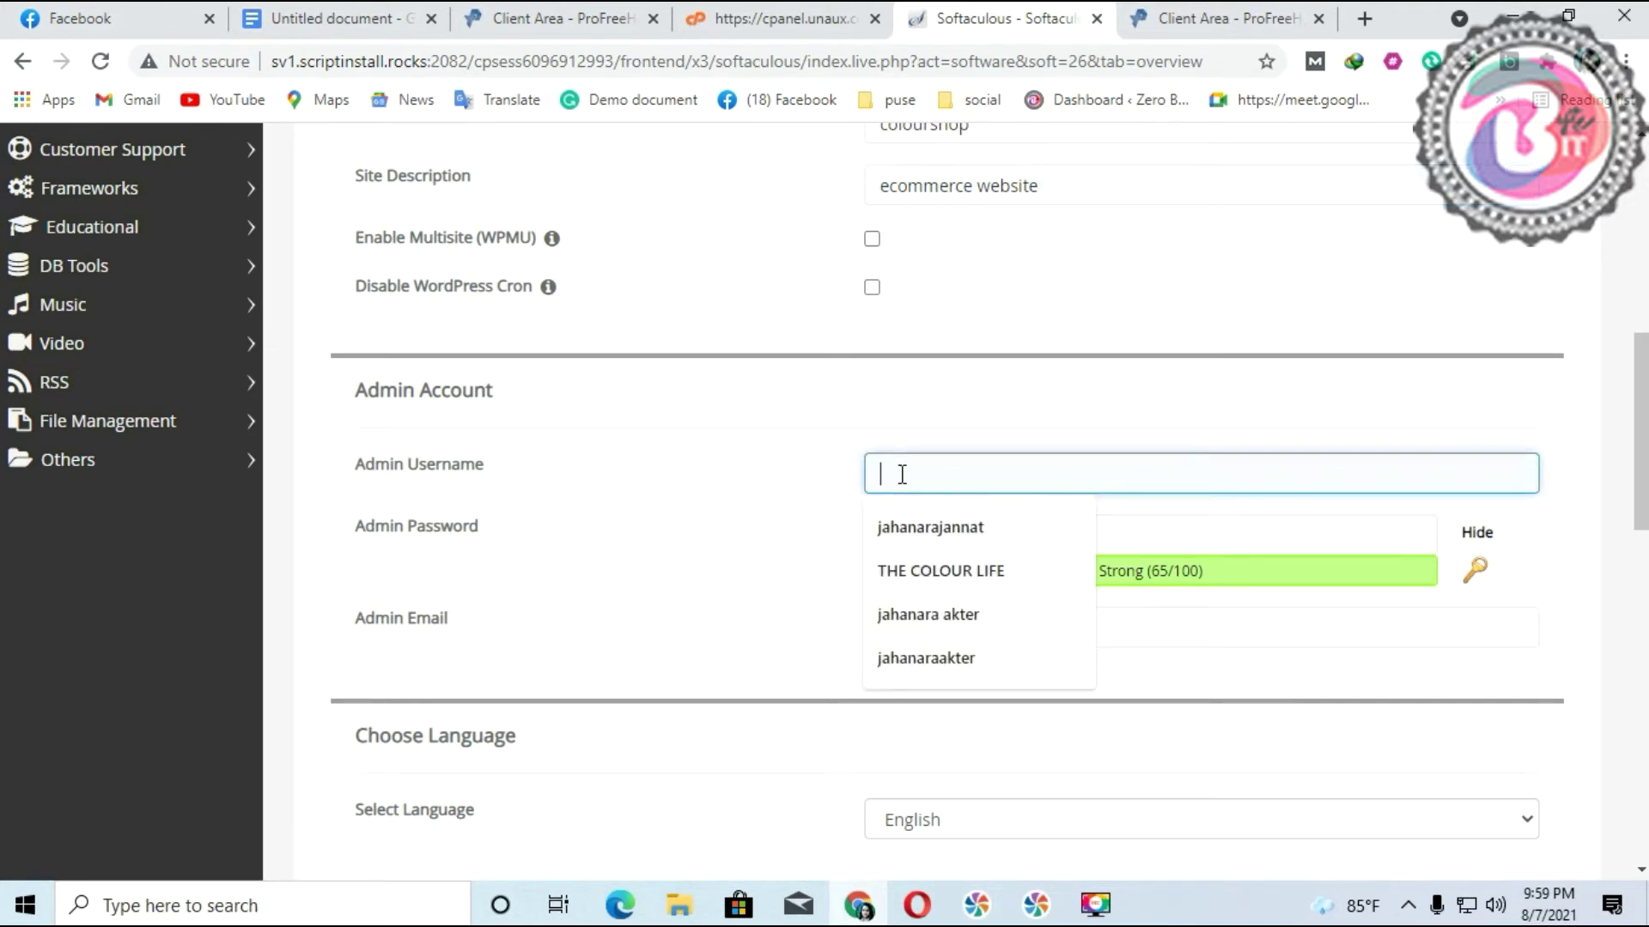
click(936, 526)
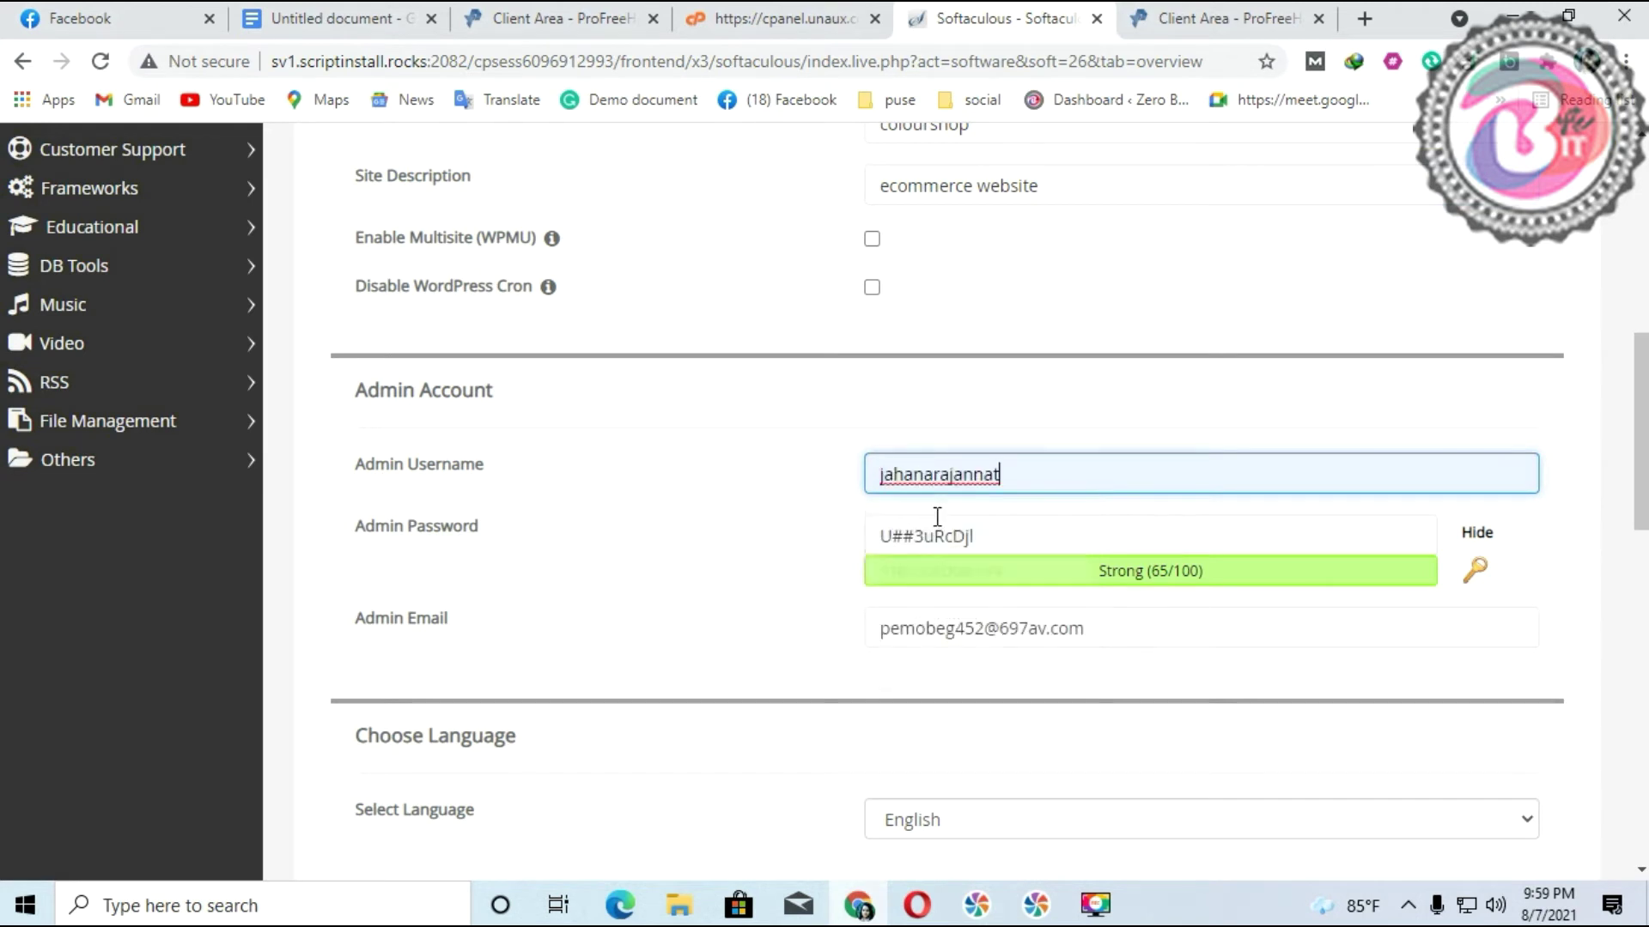
click(971, 536)
drag(971, 536, 854, 537)
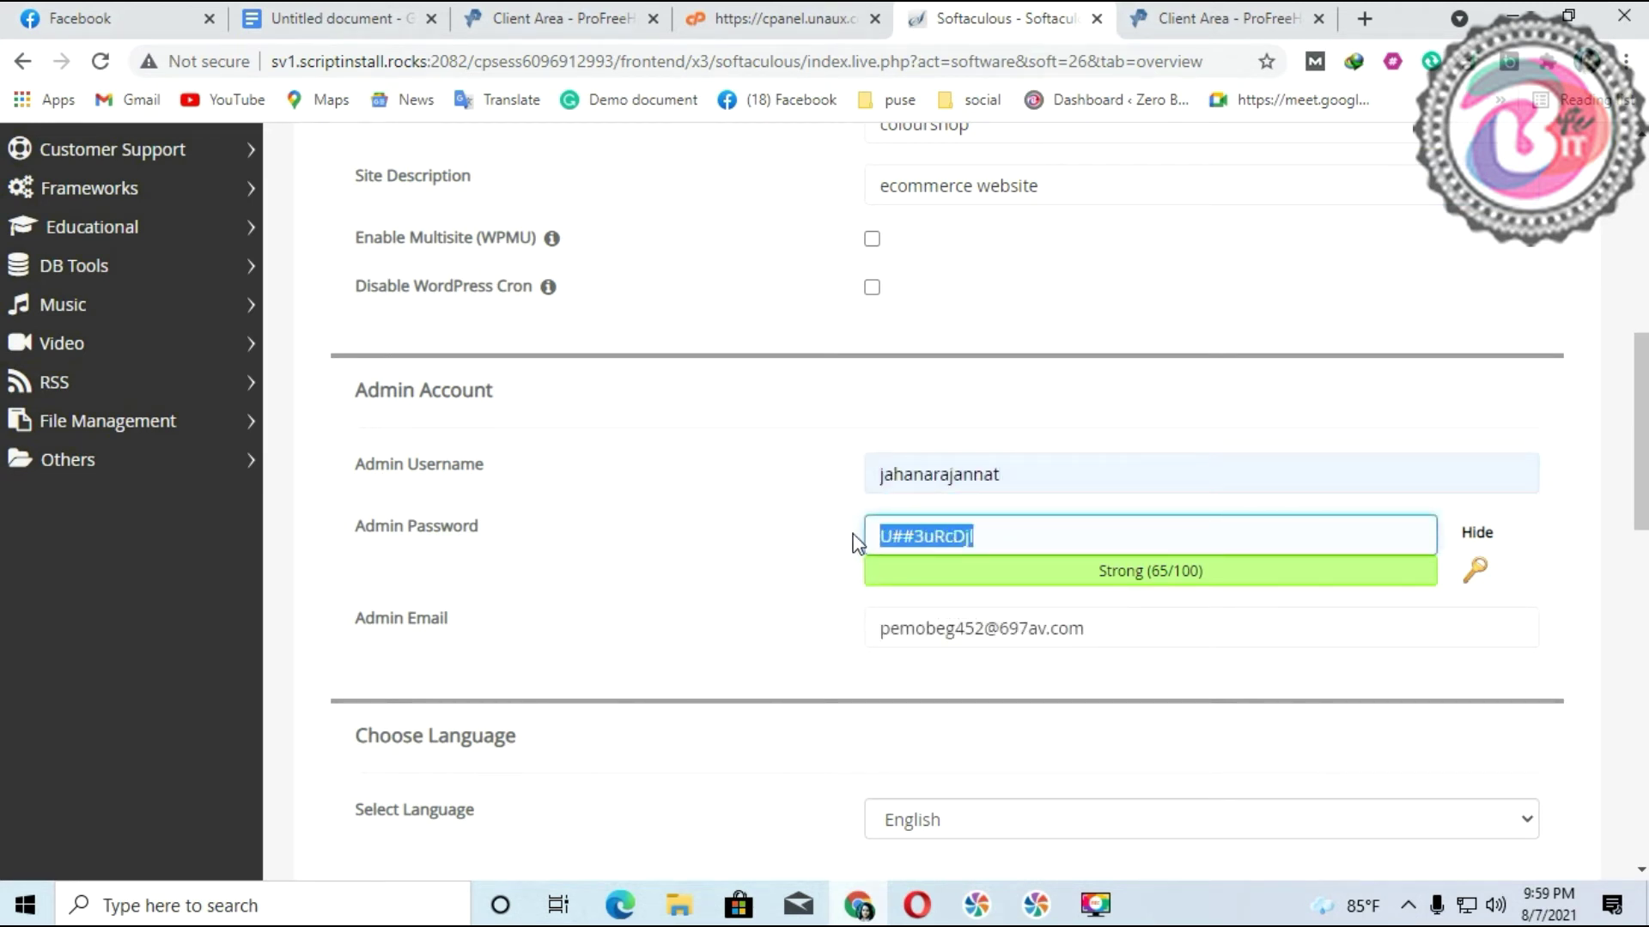
key(BackSpace)
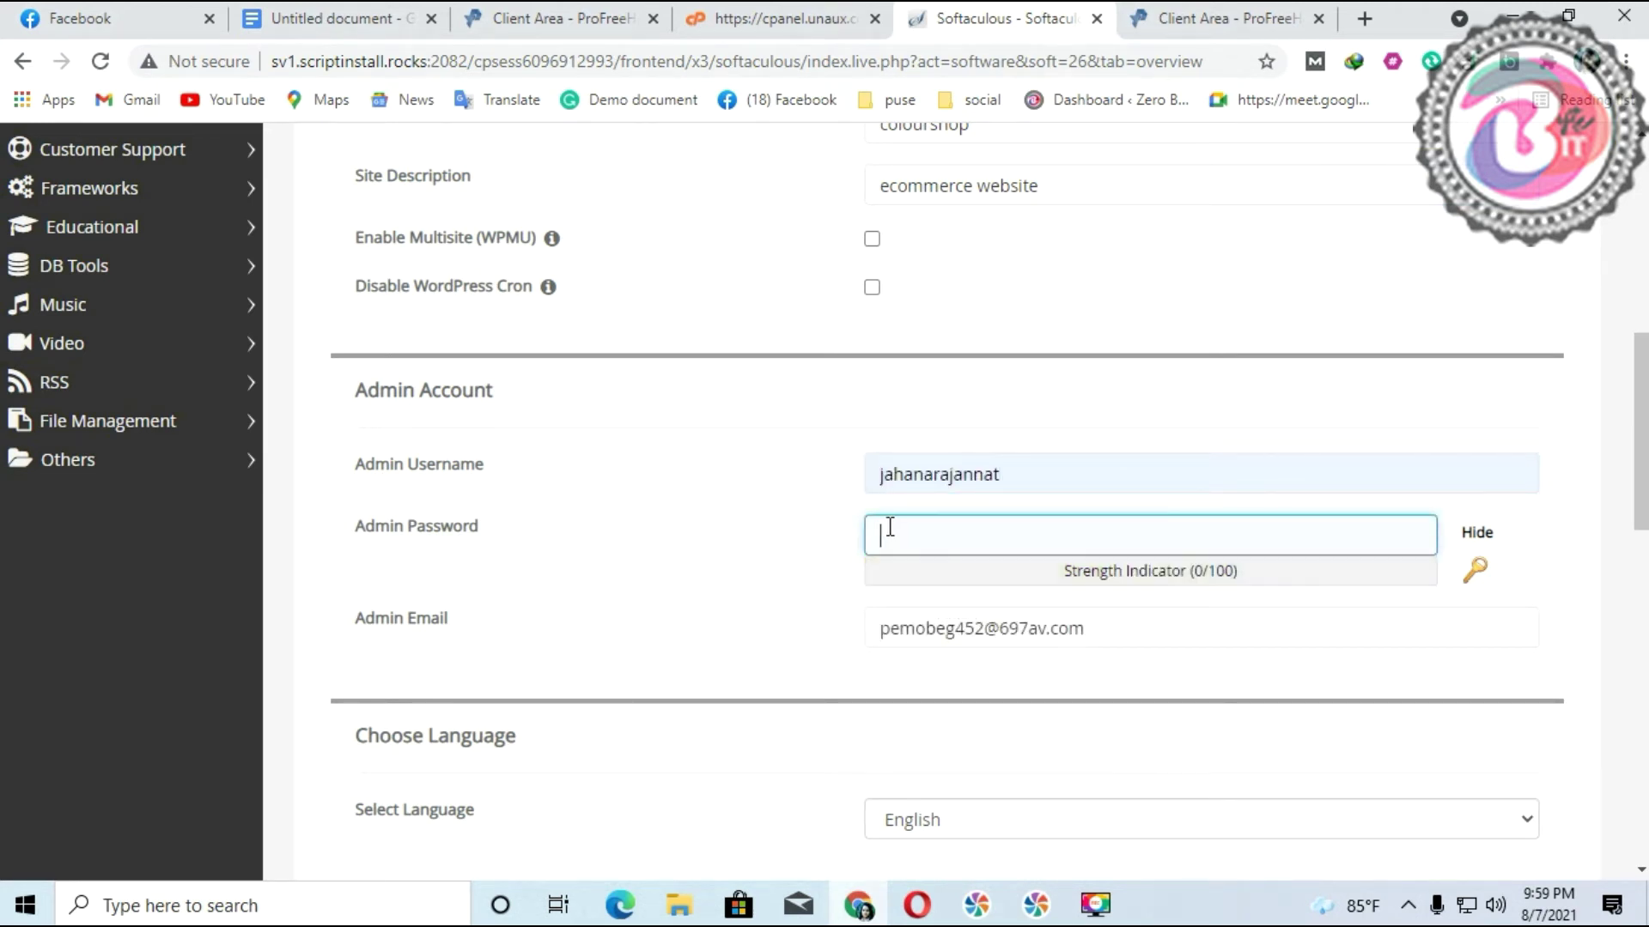
key(ctrl+z)
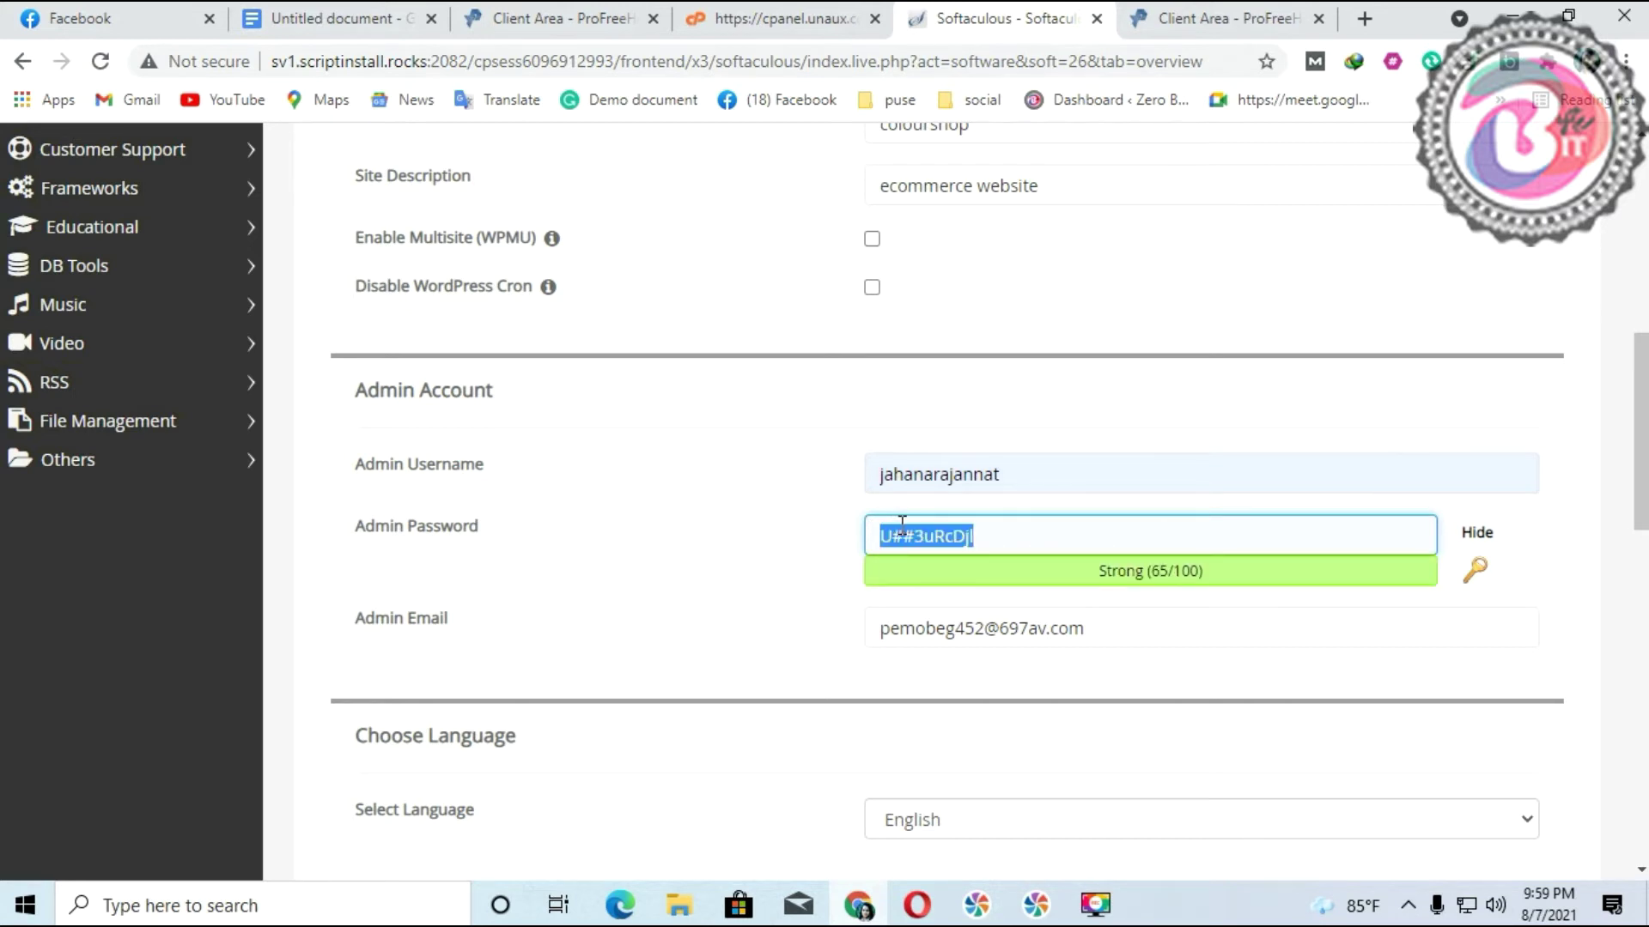
click(711, 570)
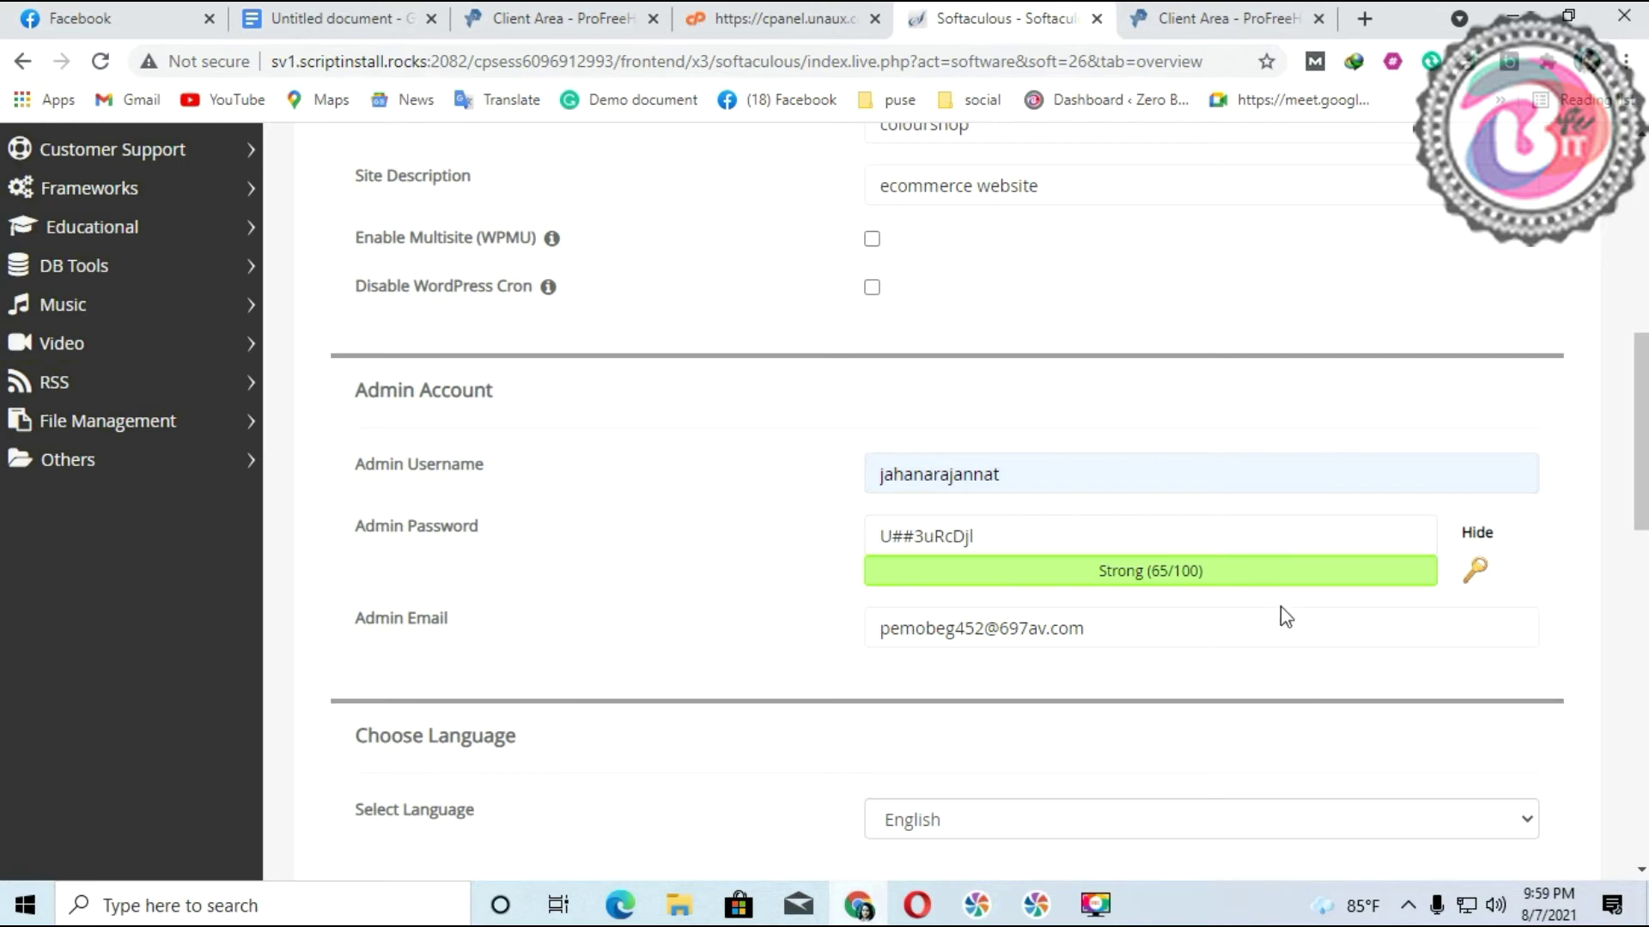
- Install WordPress, leaving the language, plugin and theme options at their defaults
scroll(1288, 615, down, 3)
scroll(559, 537, down, 7)
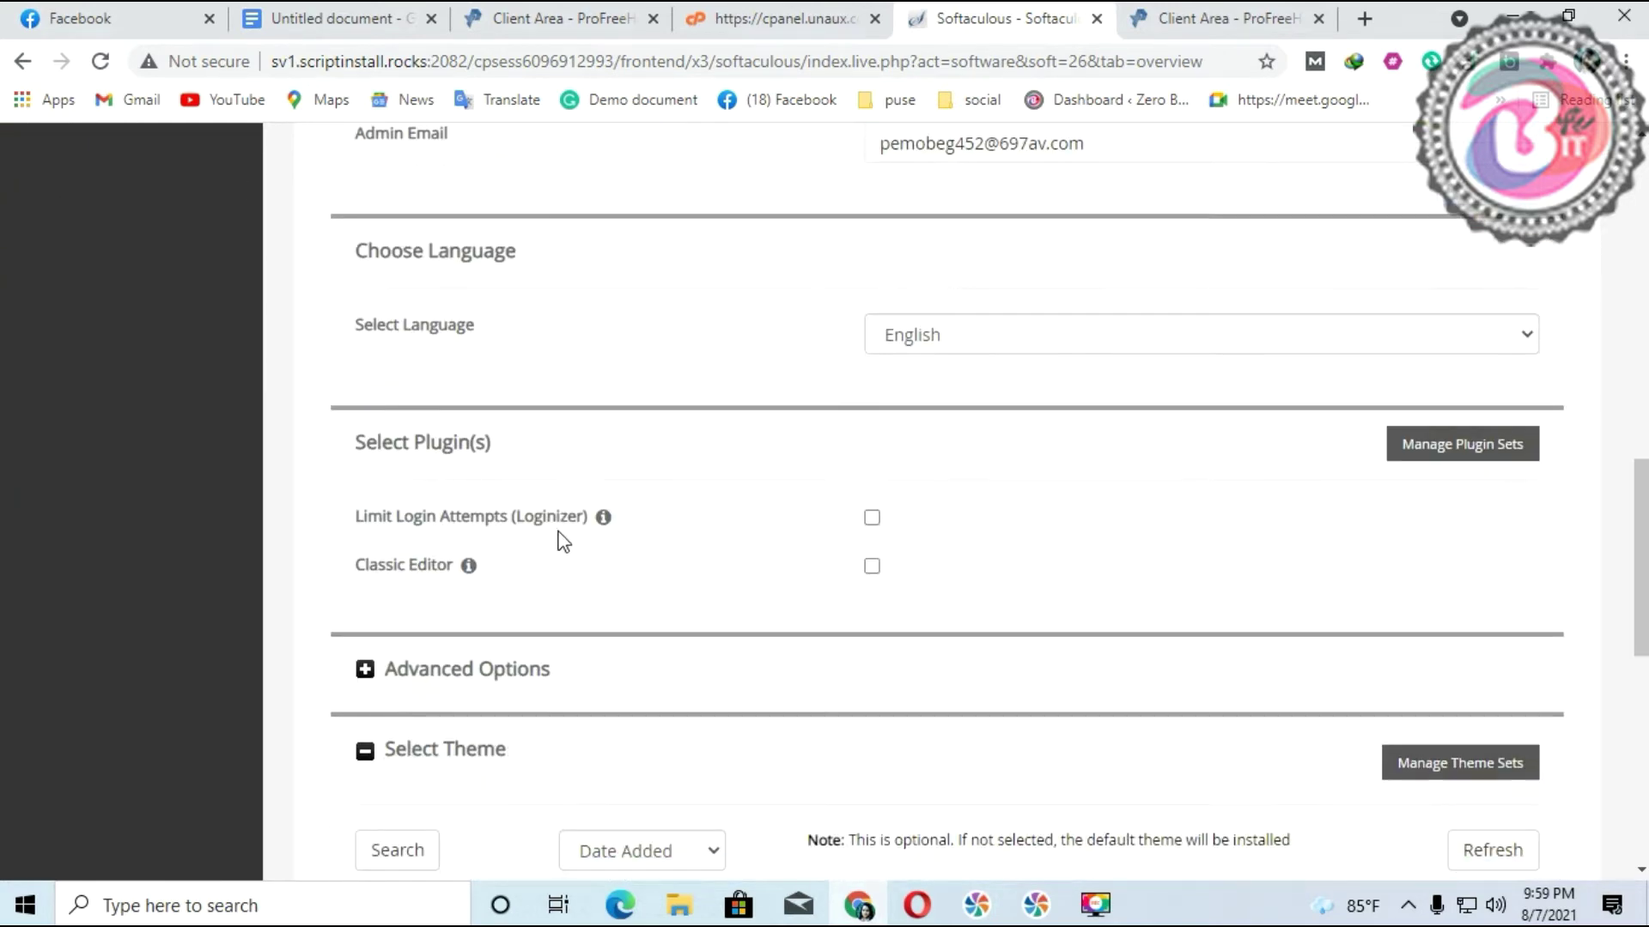
scroll(1063, 497, down, 5)
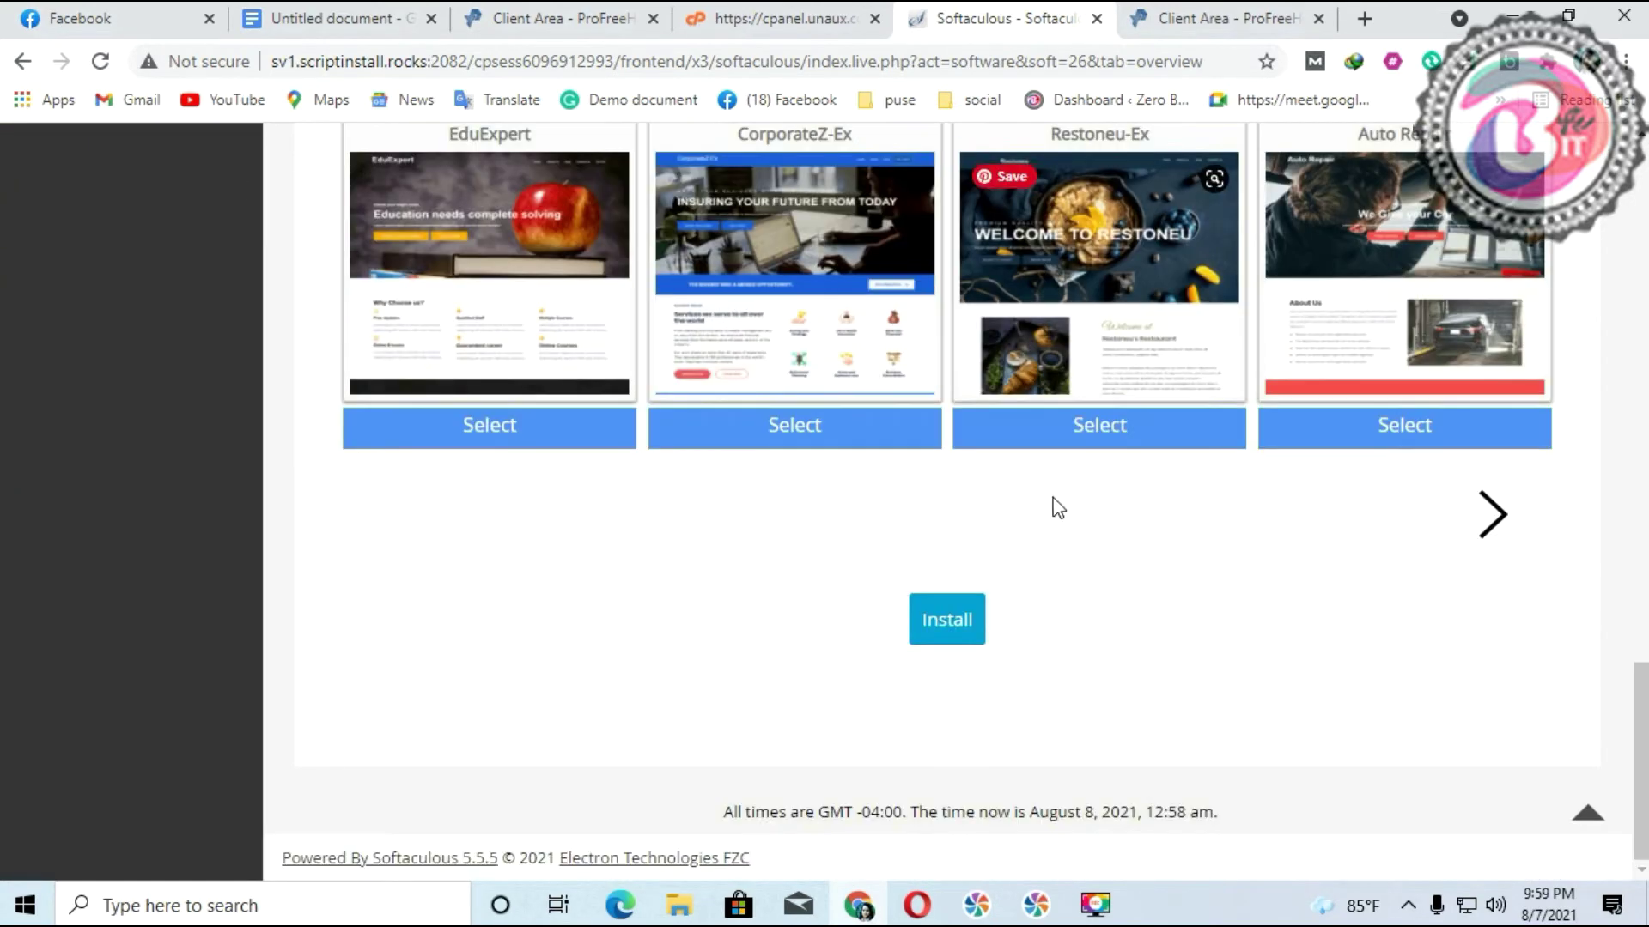
click(946, 621)
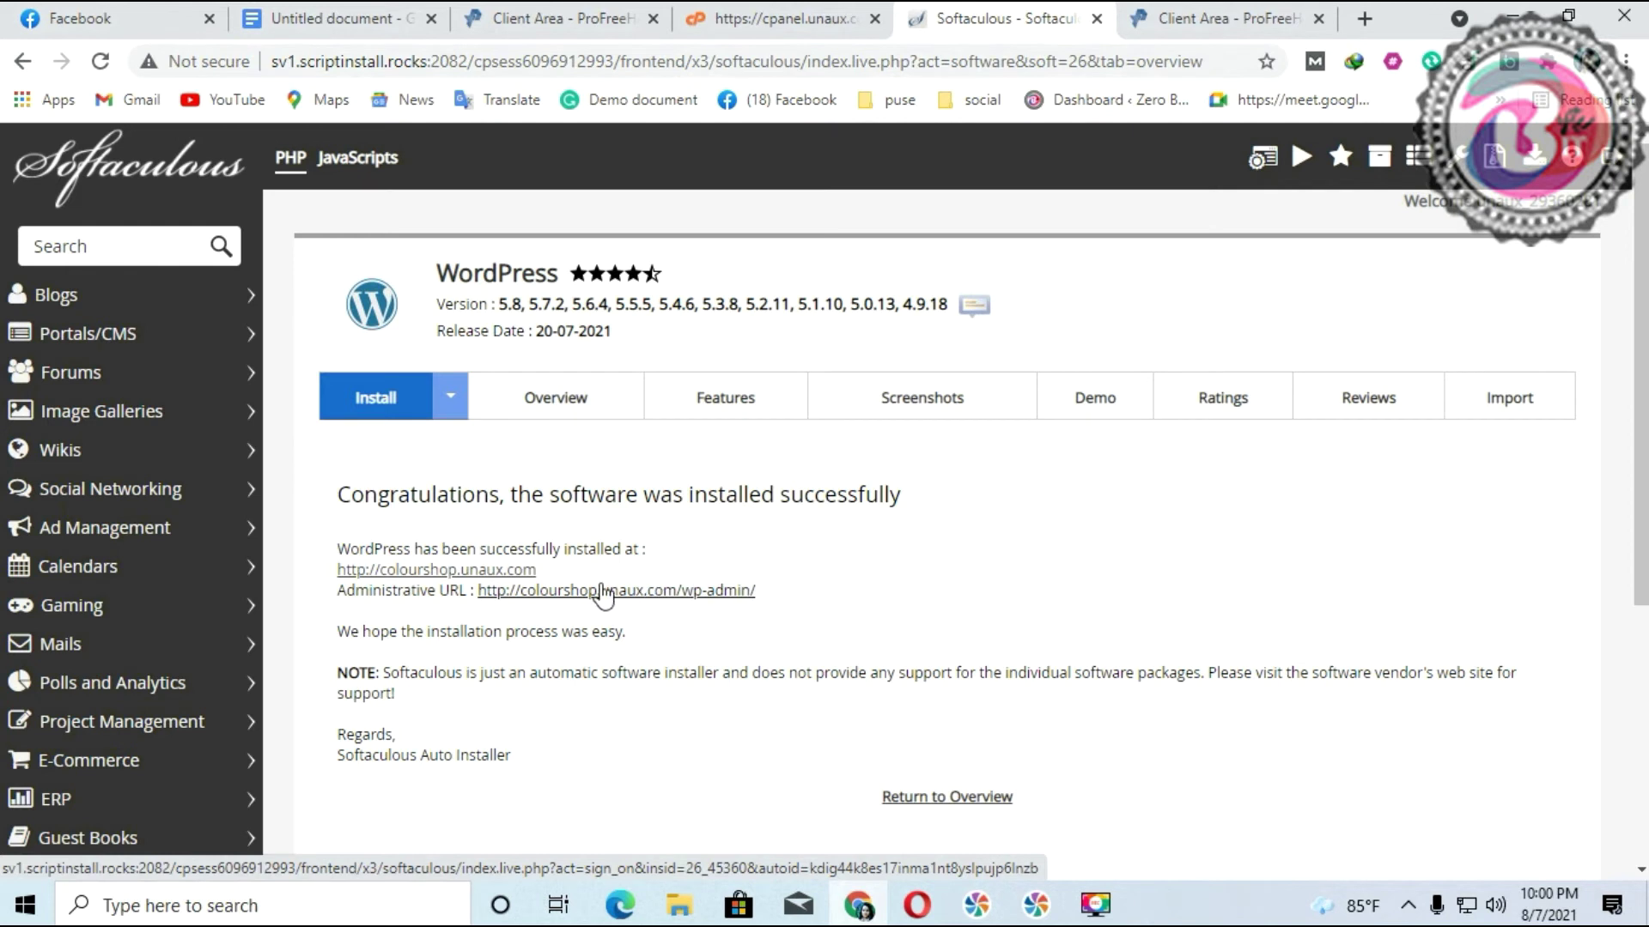
- Open the installed colourshop.unaux.com site in a separate tab and view its home page
right_click(465, 575)
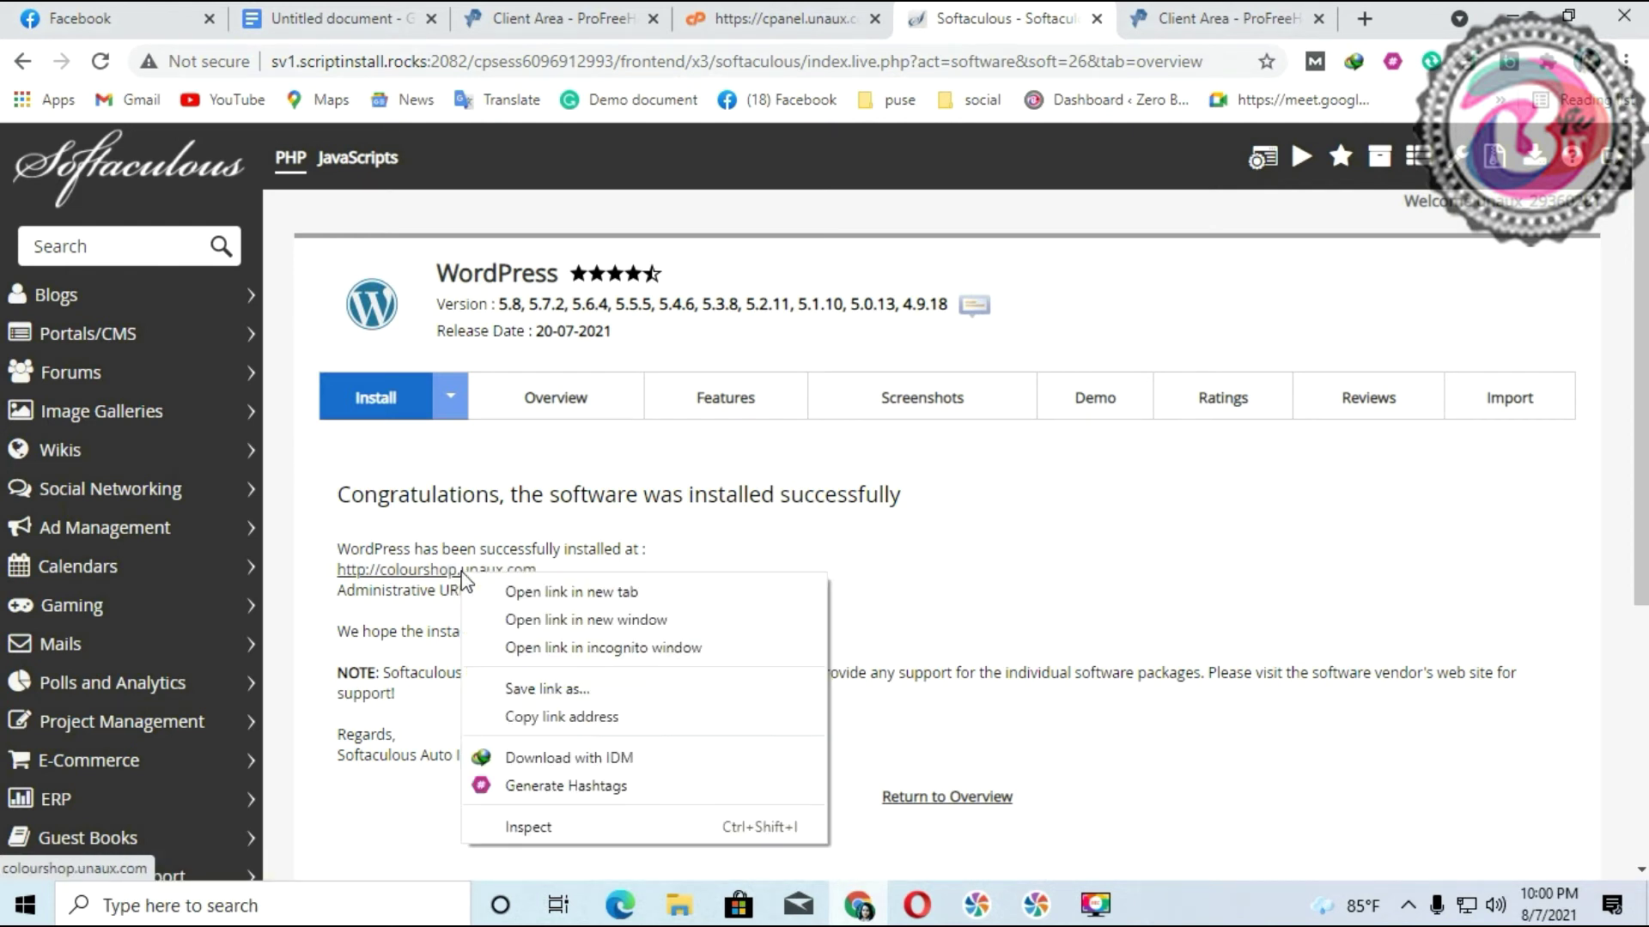
click(538, 592)
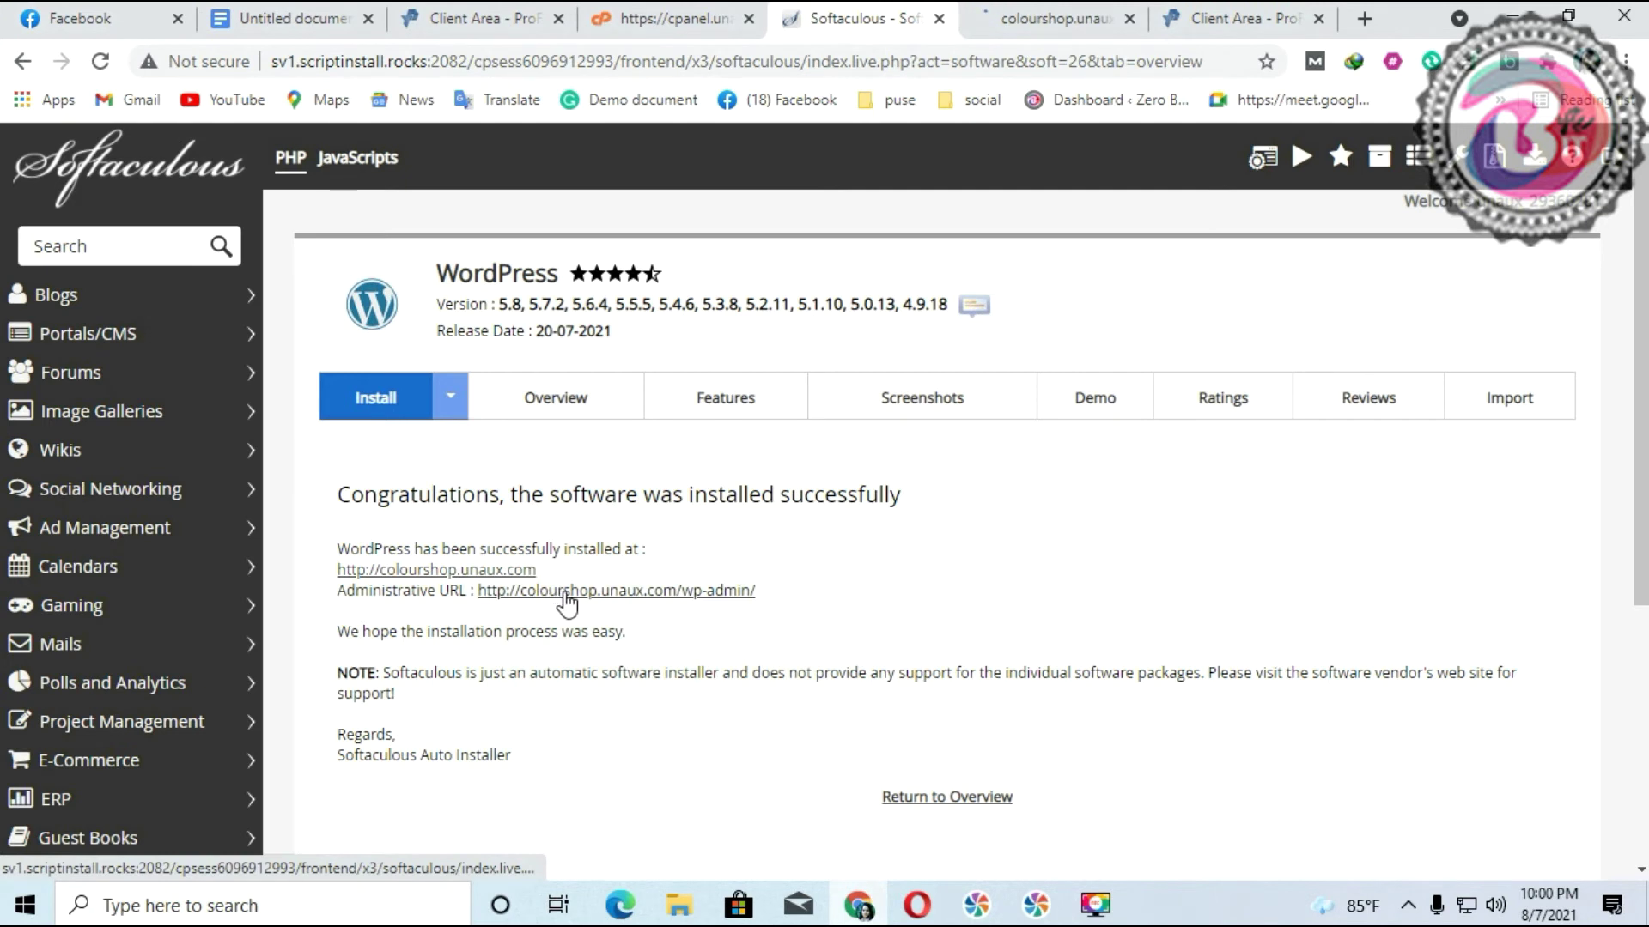
click(1077, 18)
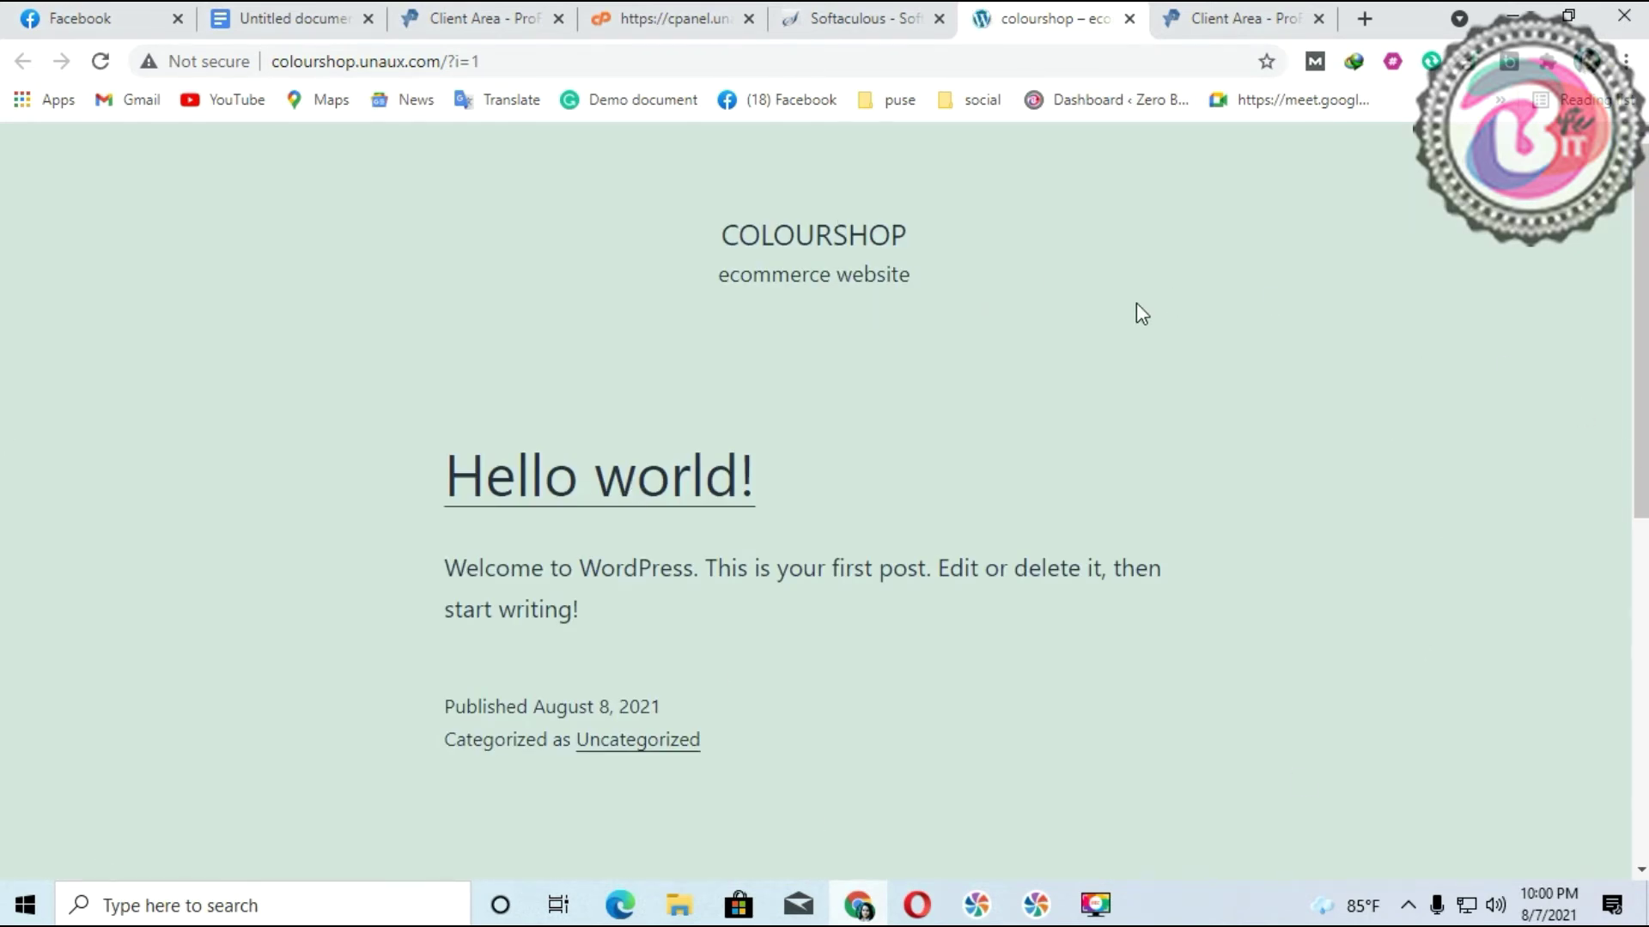
- Return to the Softaculous installation page and open the site's wp-admin administrative URL in a separate tab
click(826, 19)
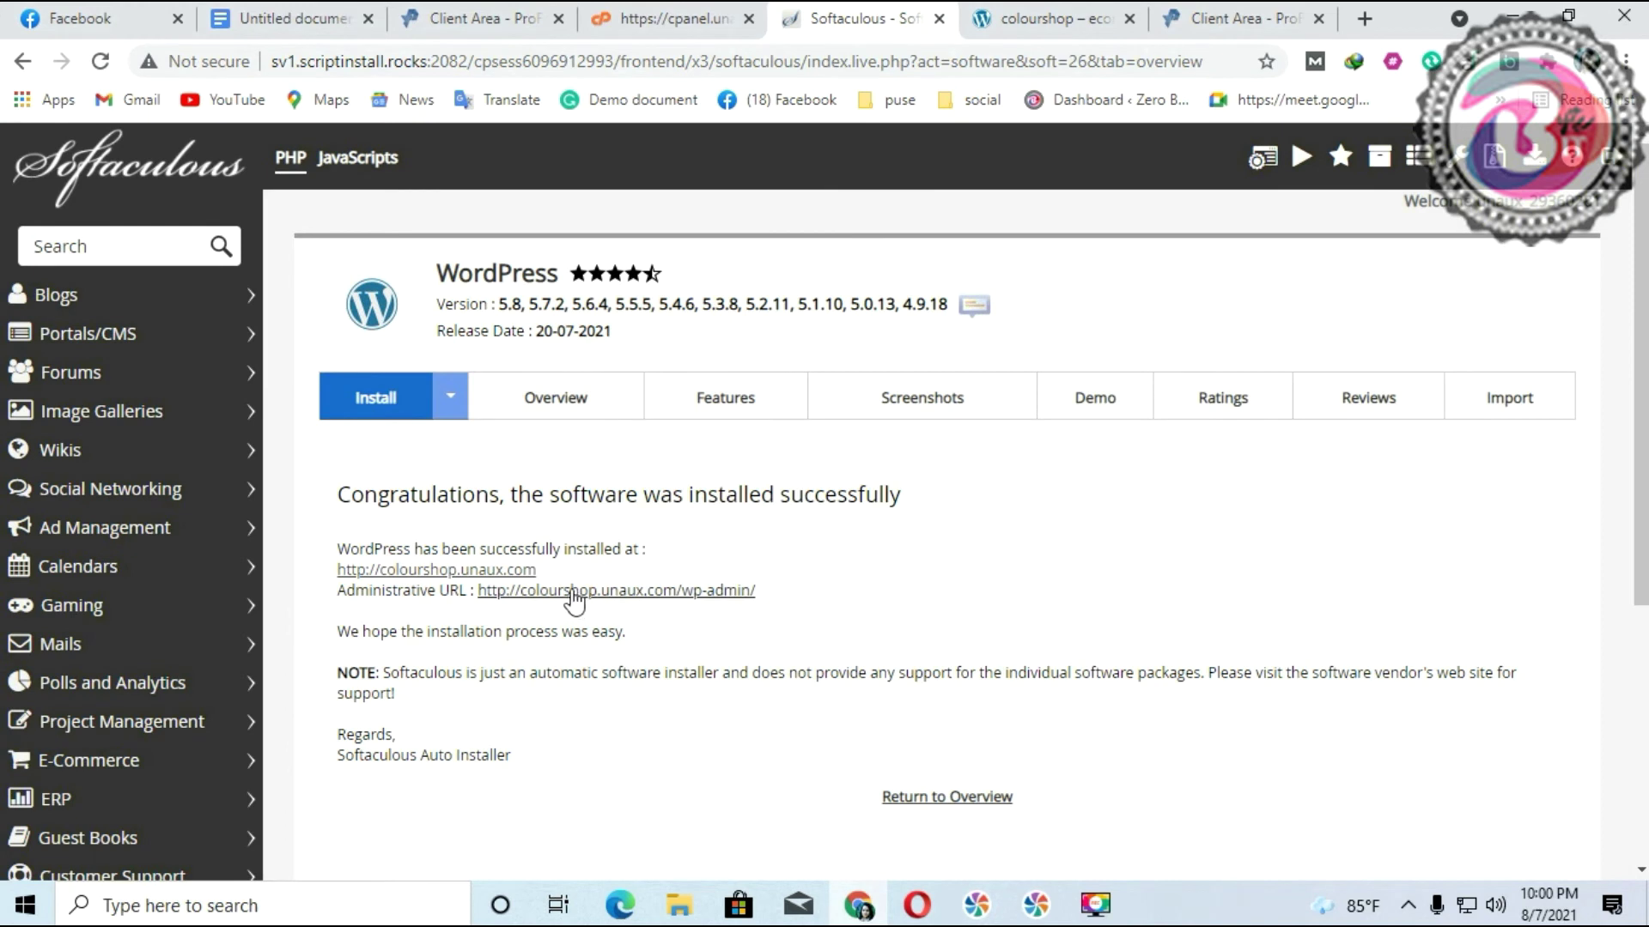
right_click(571, 593)
click(658, 610)
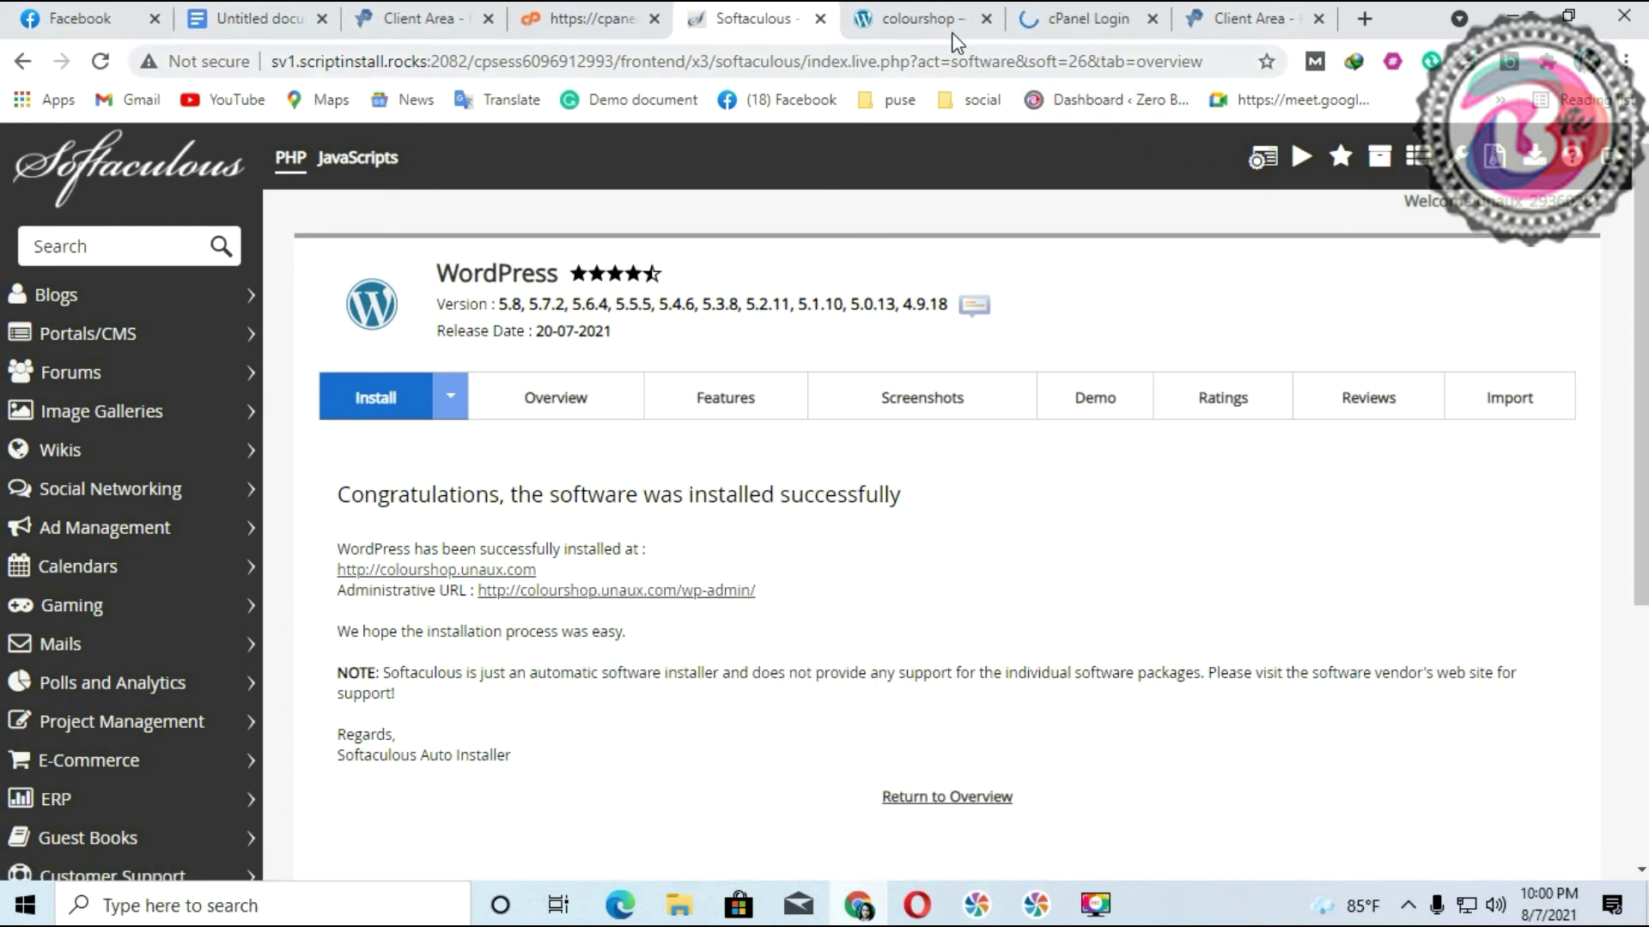
click(1095, 22)
- Fill the WordPress login's username field with the admin e-mail from the clipboard history
click(751, 460)
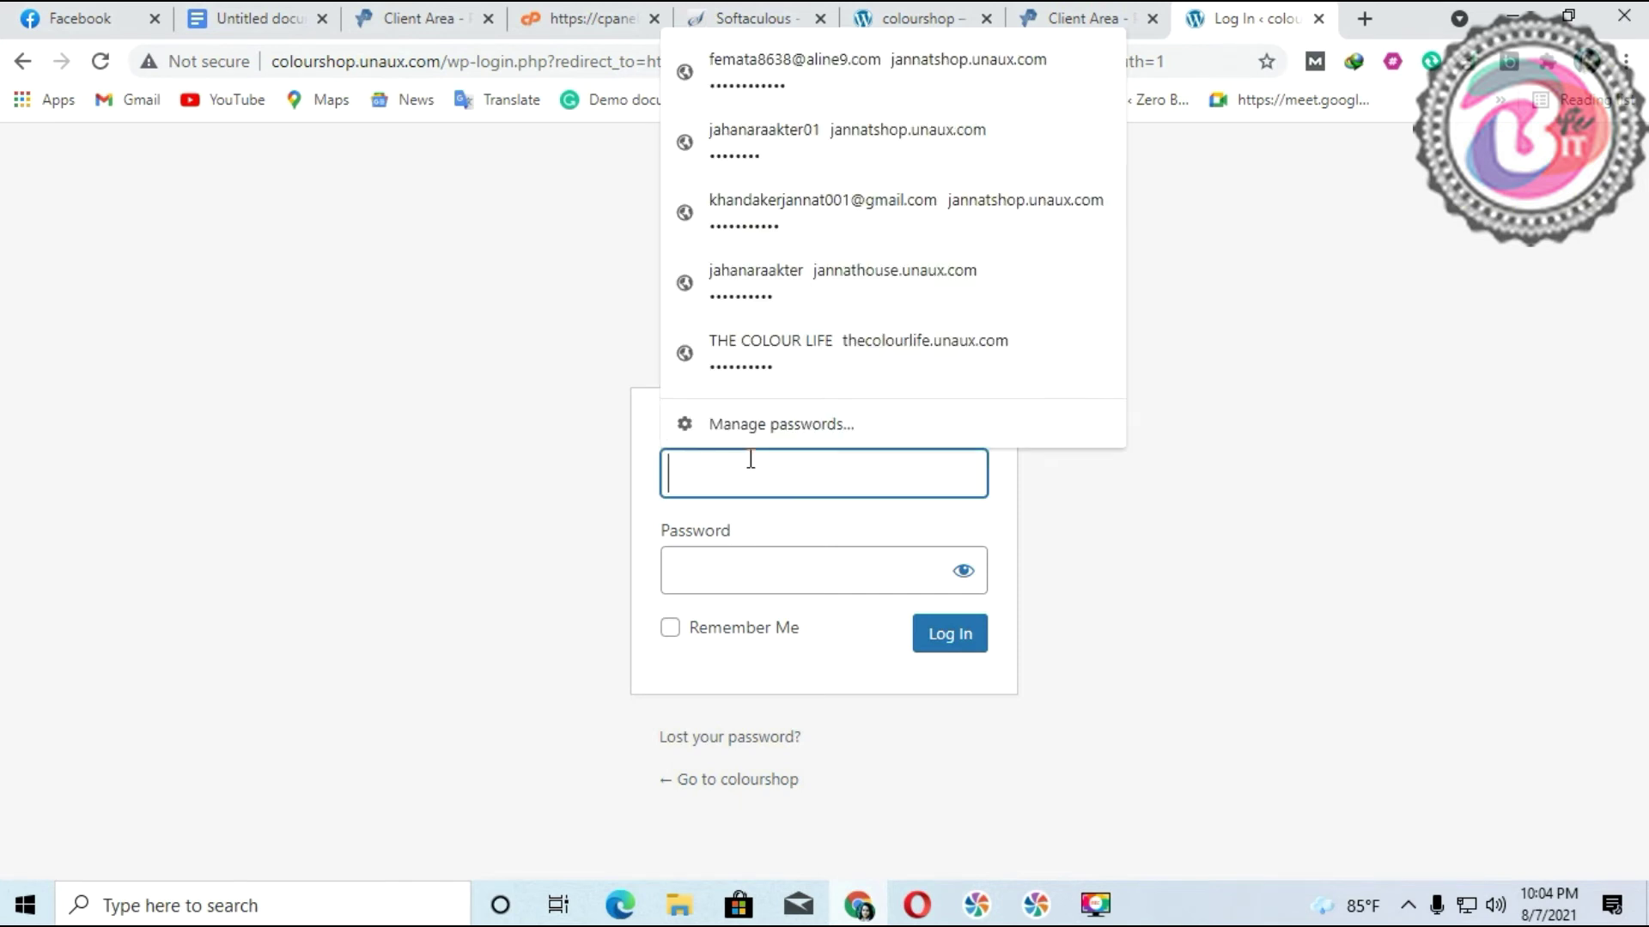
click(565, 488)
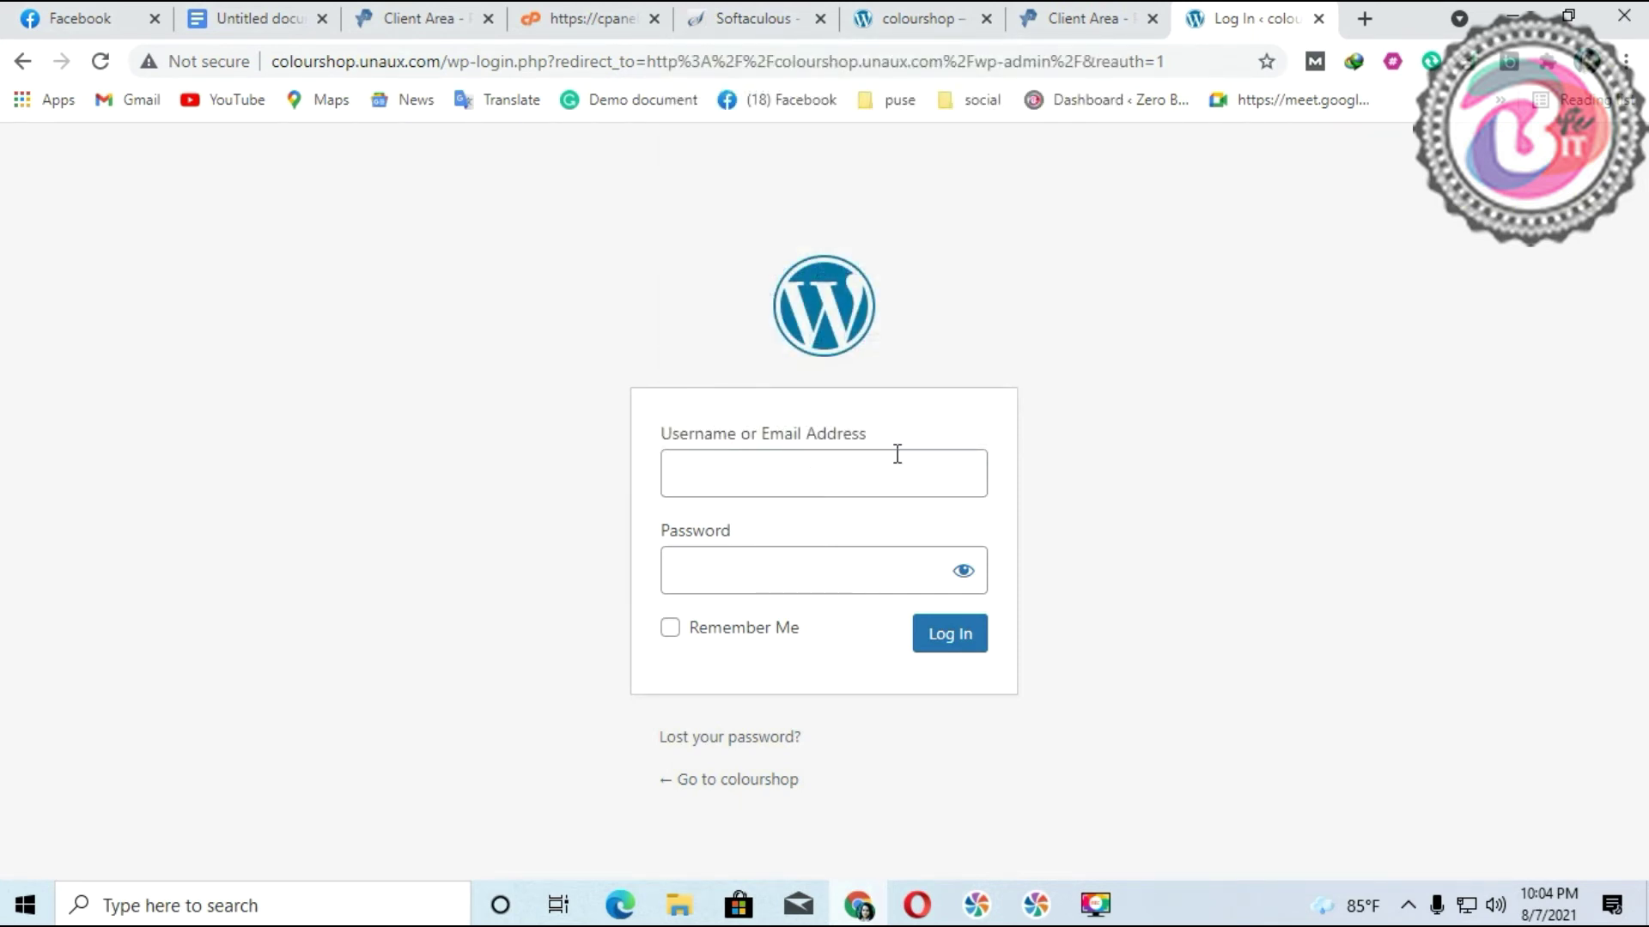
click(747, 481)
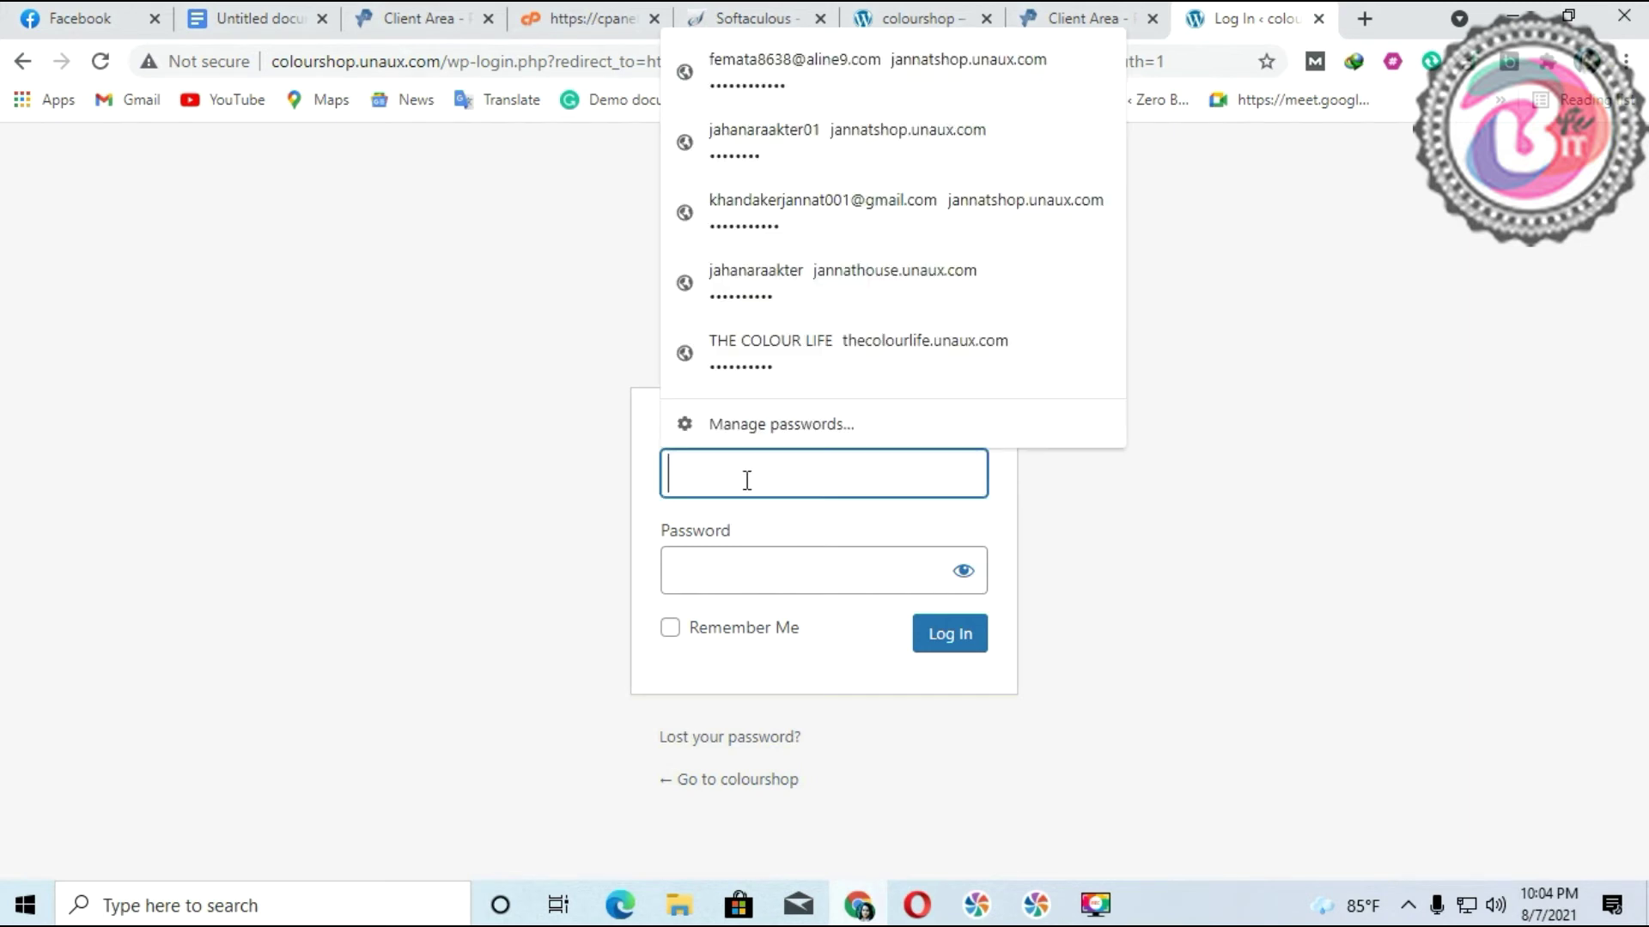
click(508, 464)
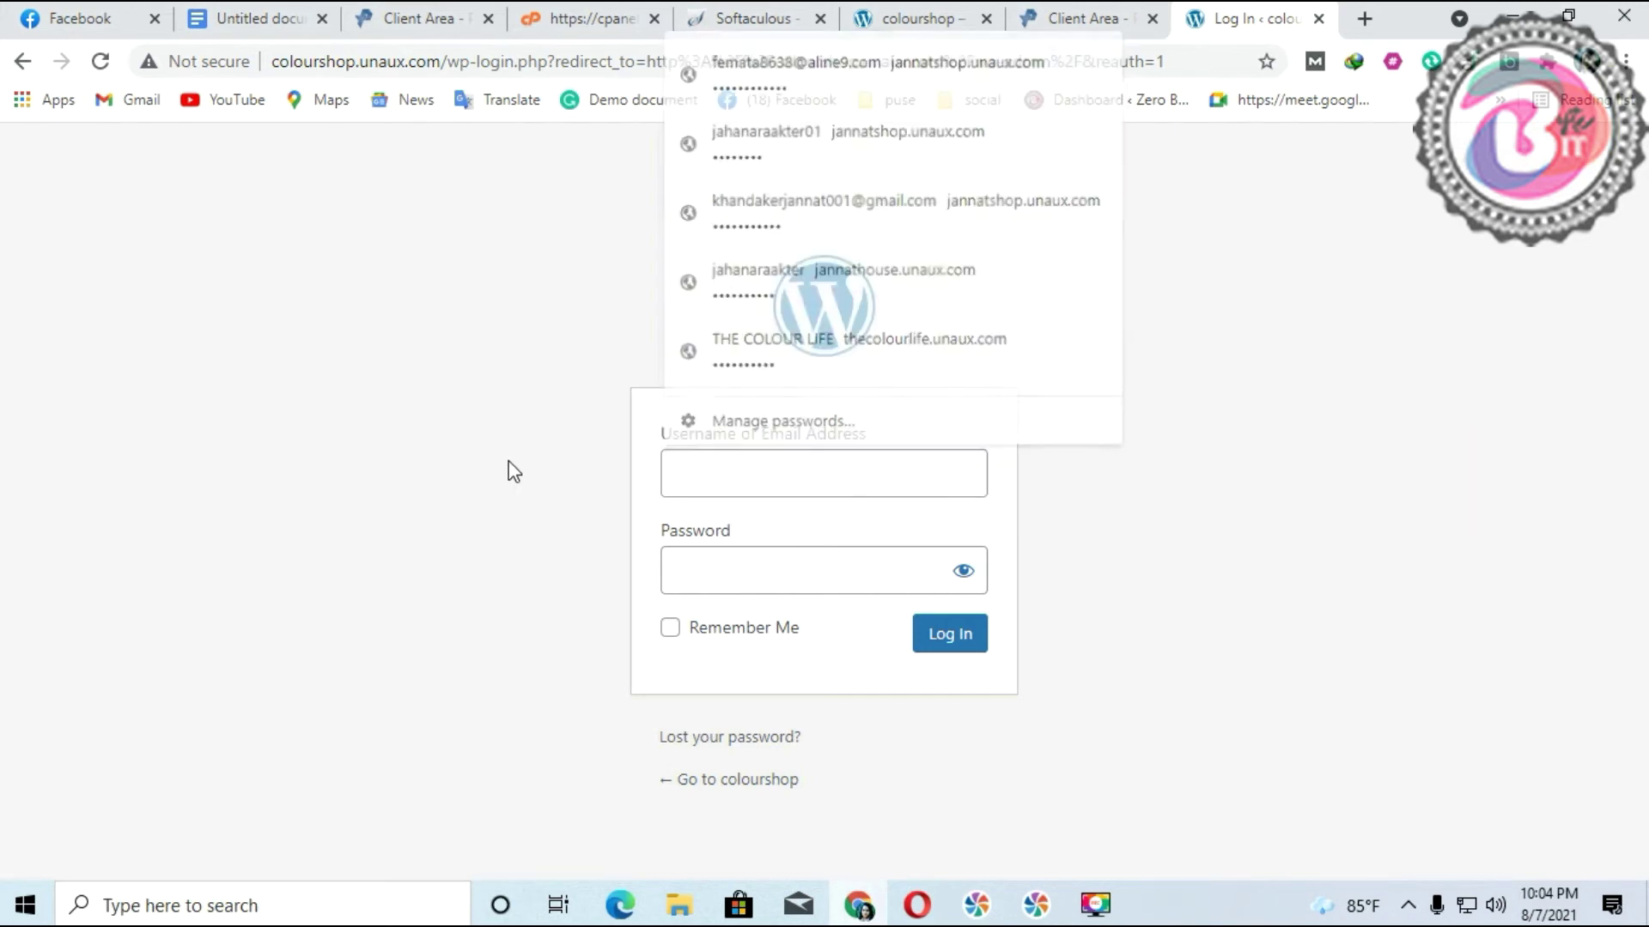
click(779, 486)
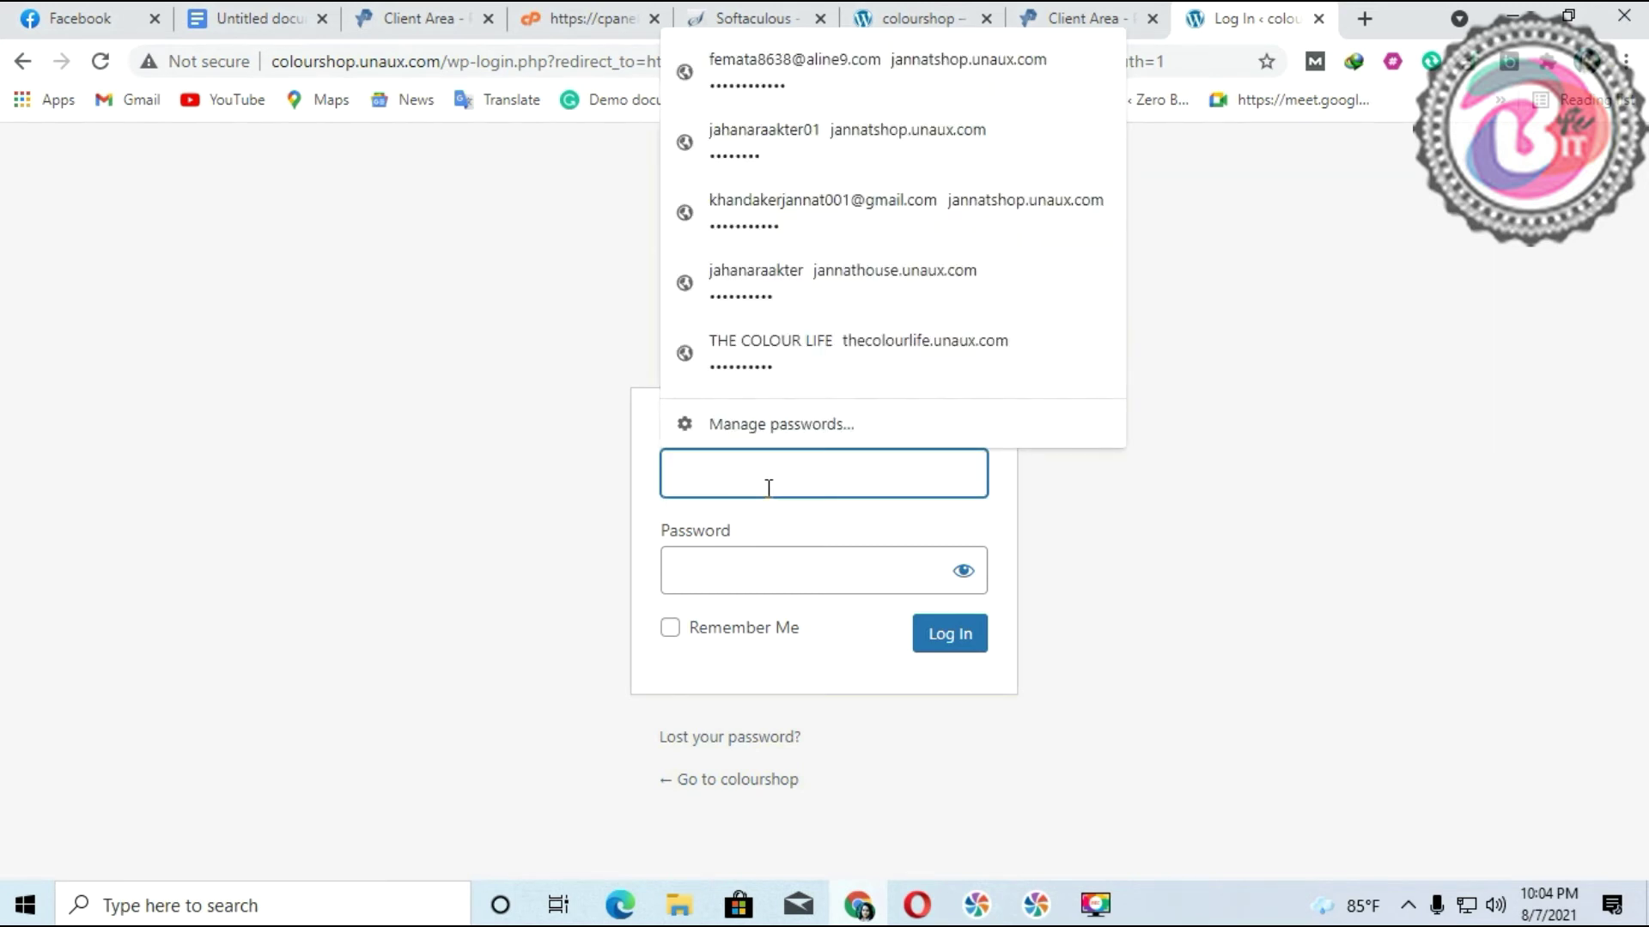
key(ctrl+grave)
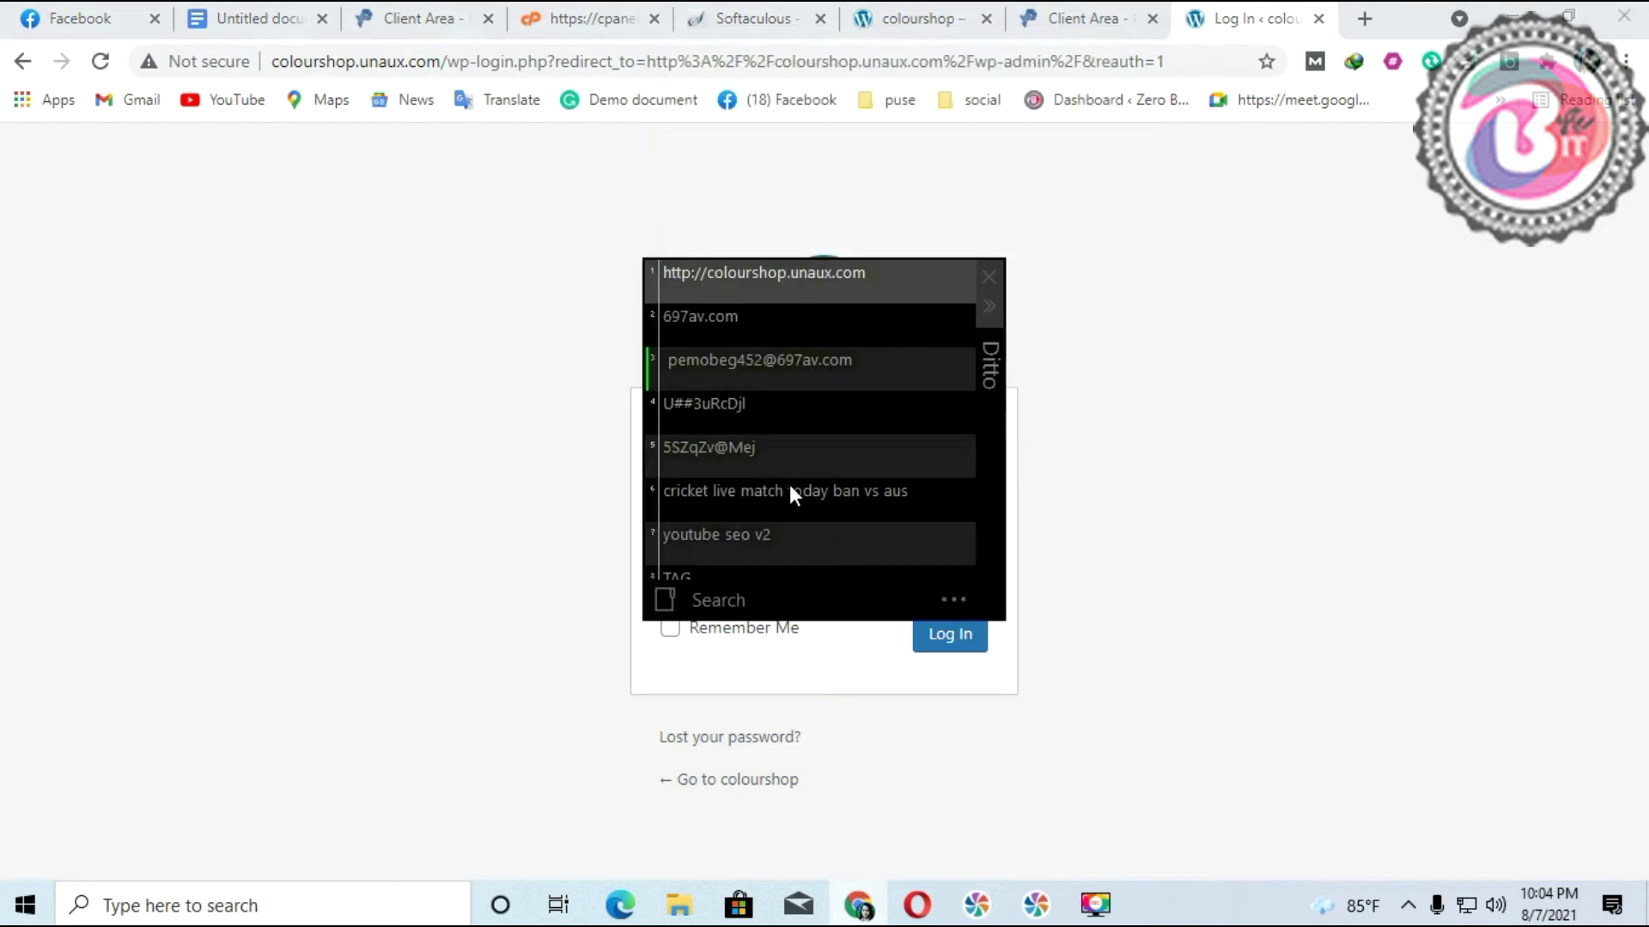
double_click(775, 358)
- Try to log in to WordPress using the current clipboard text as the password
click(739, 558)
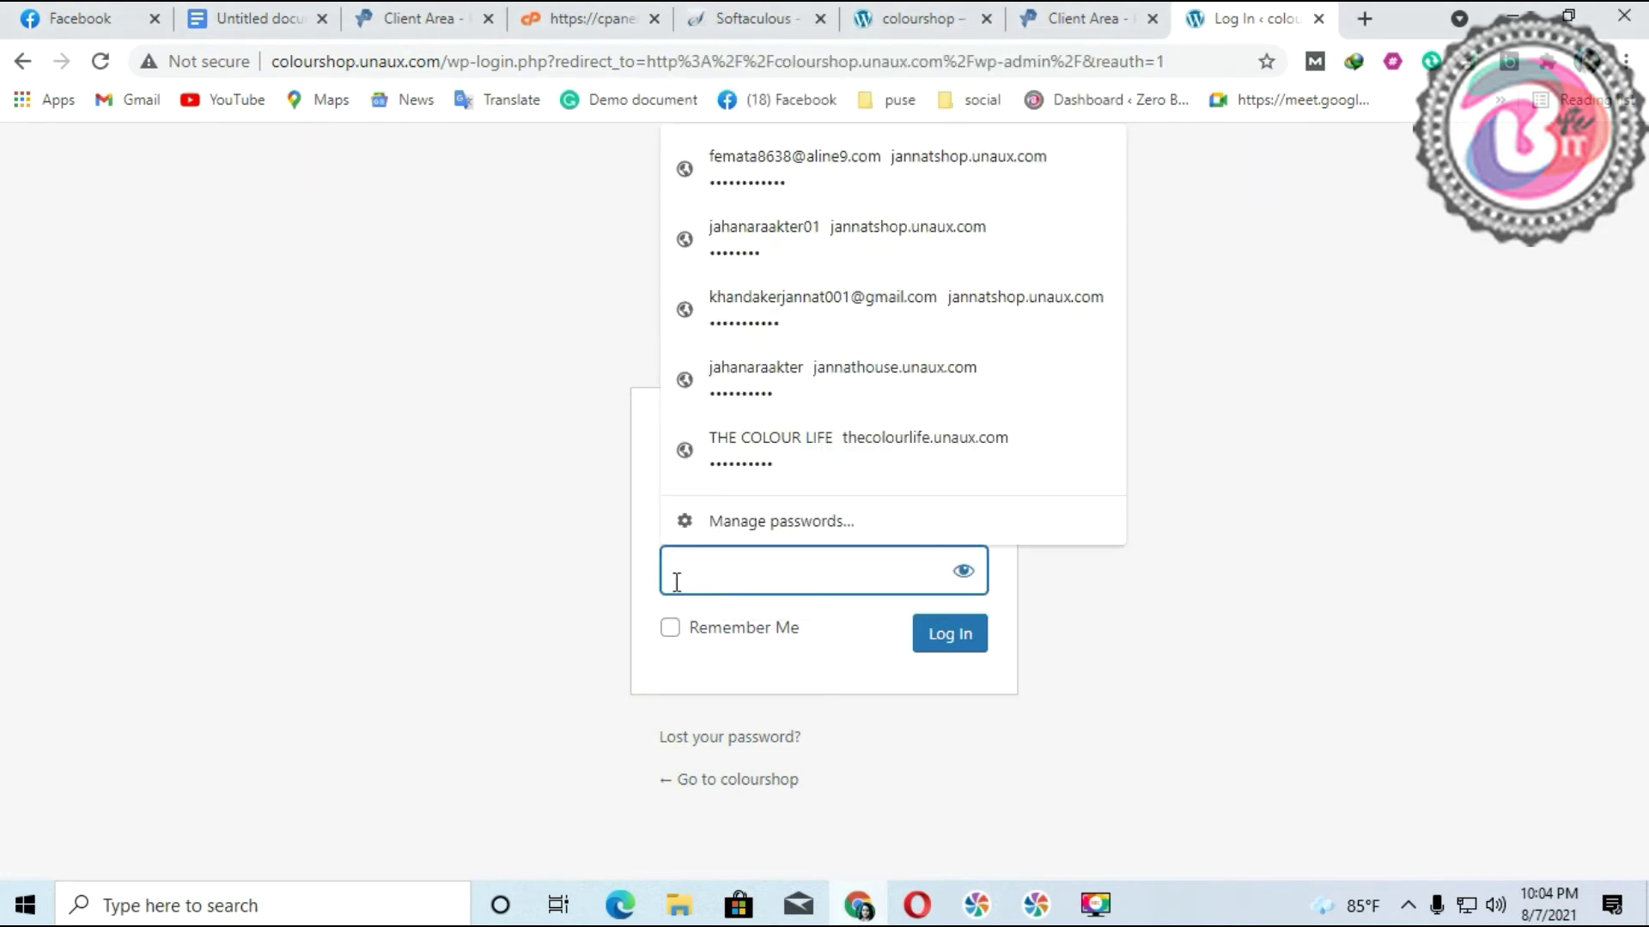
click(559, 596)
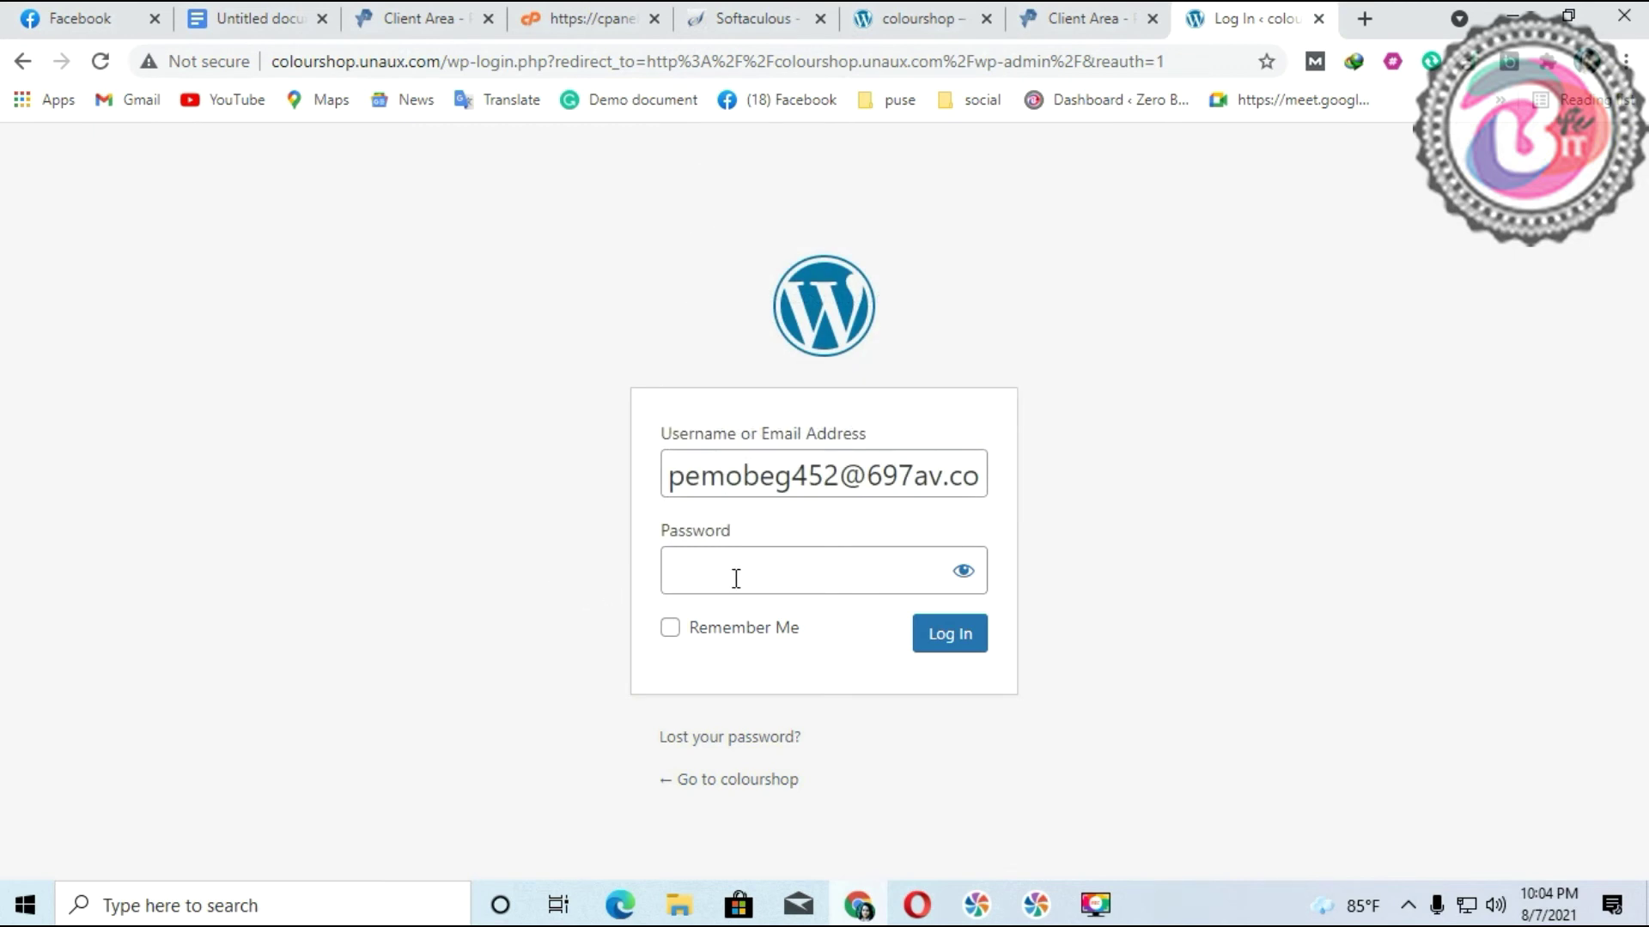
drag(870, 478, 979, 478)
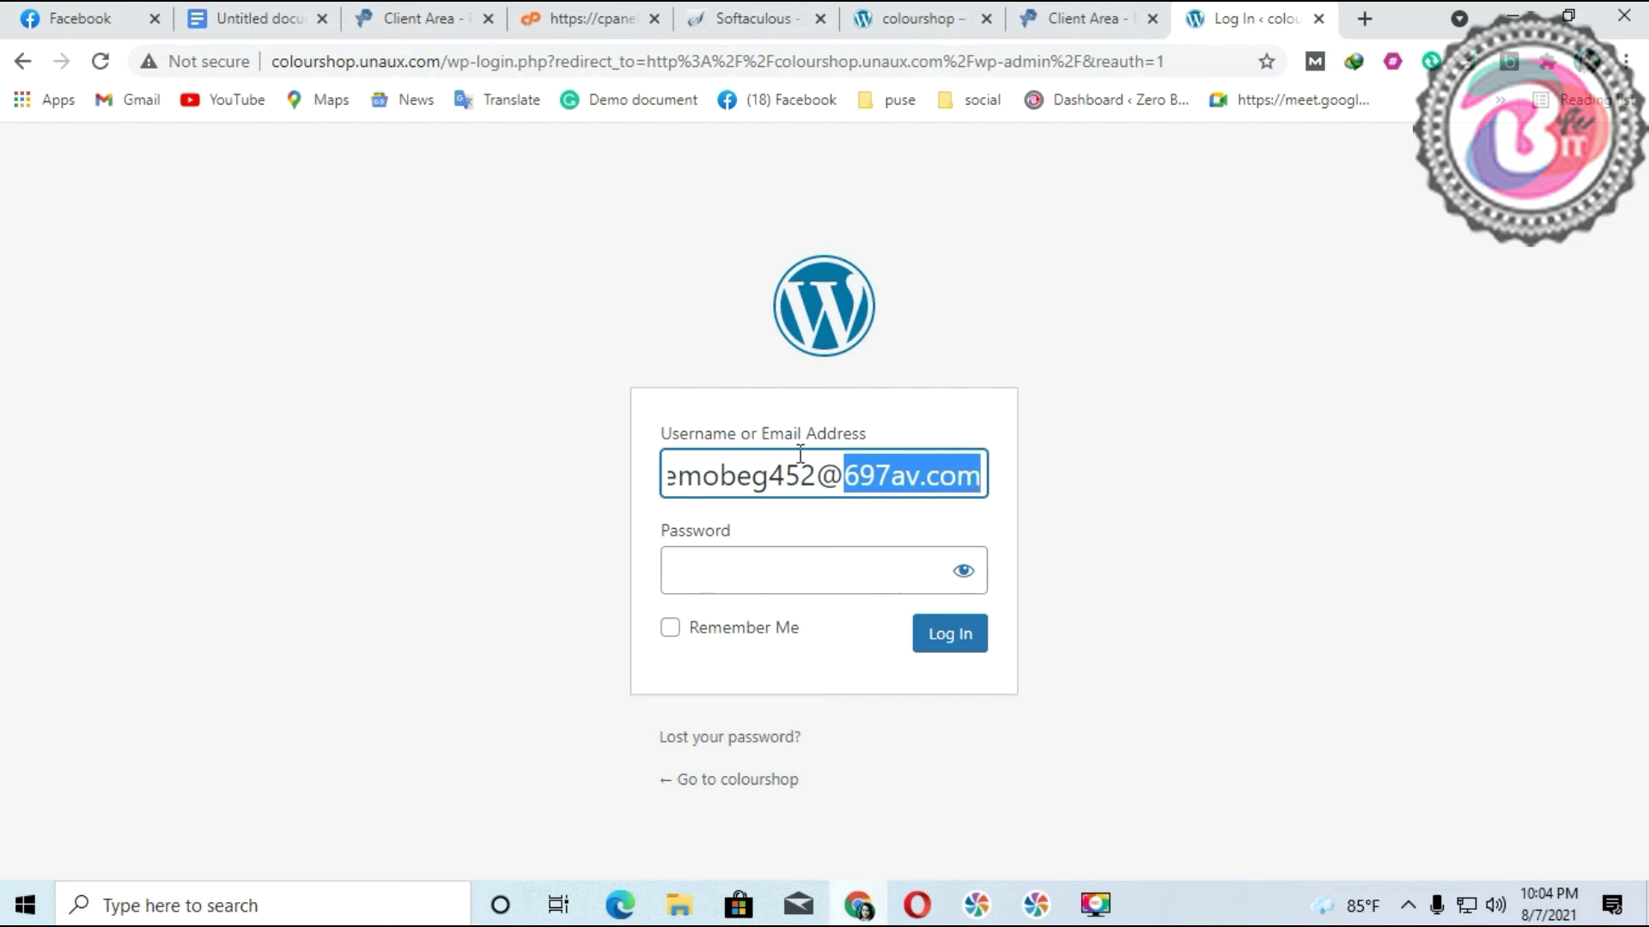
click(735, 564)
key(ctrl+v)
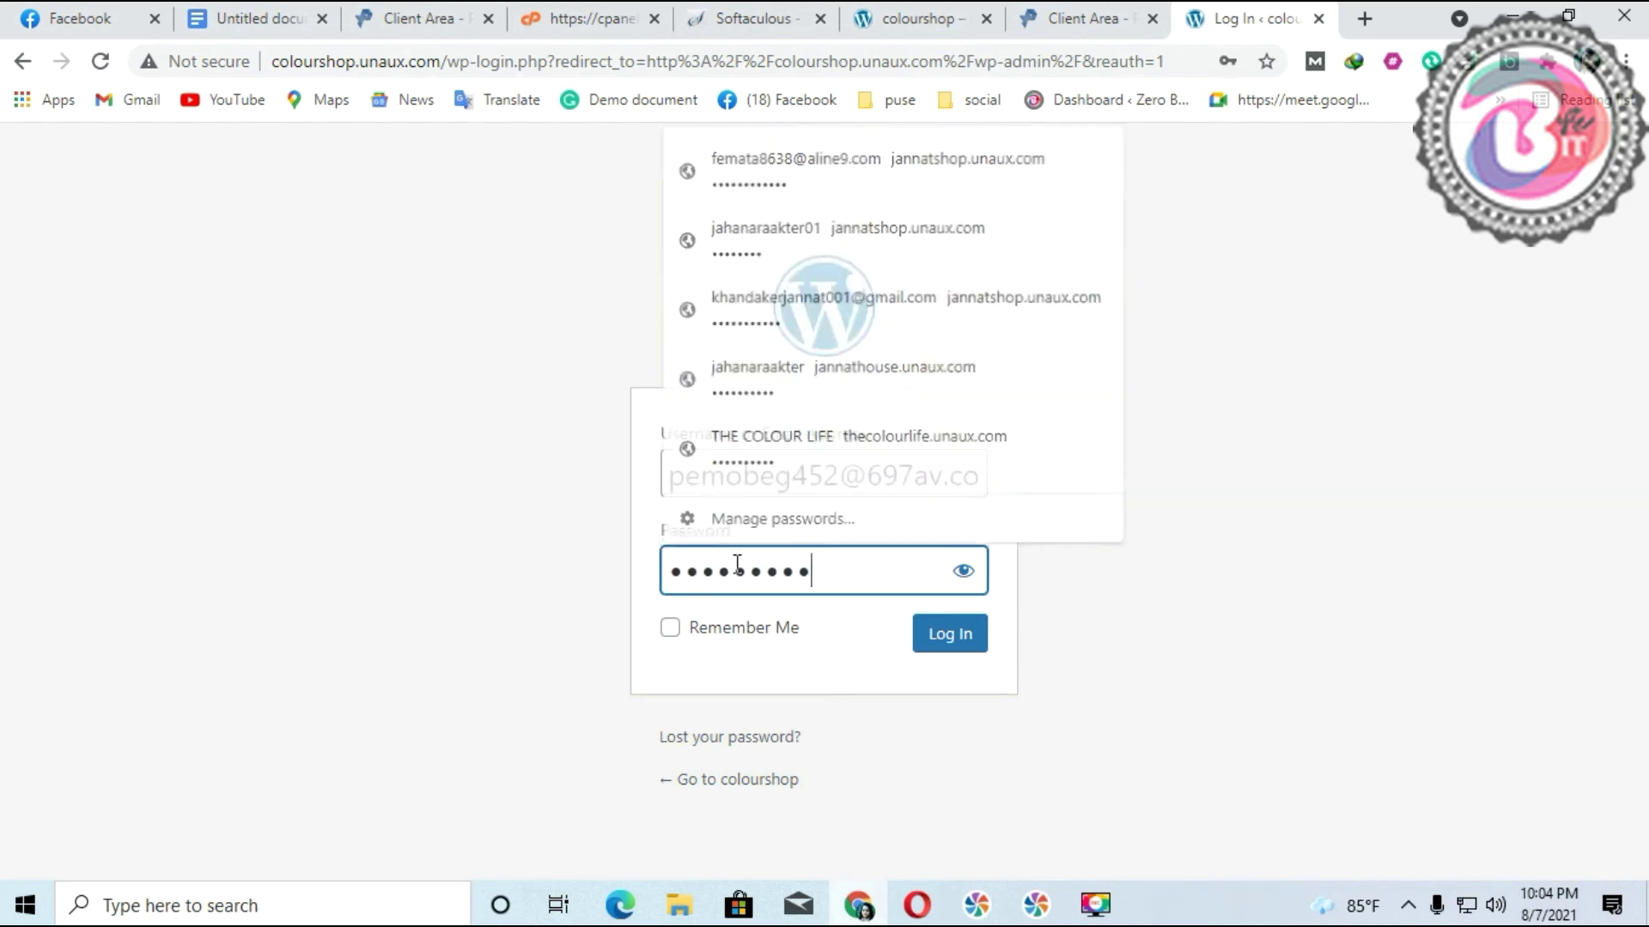
click(971, 642)
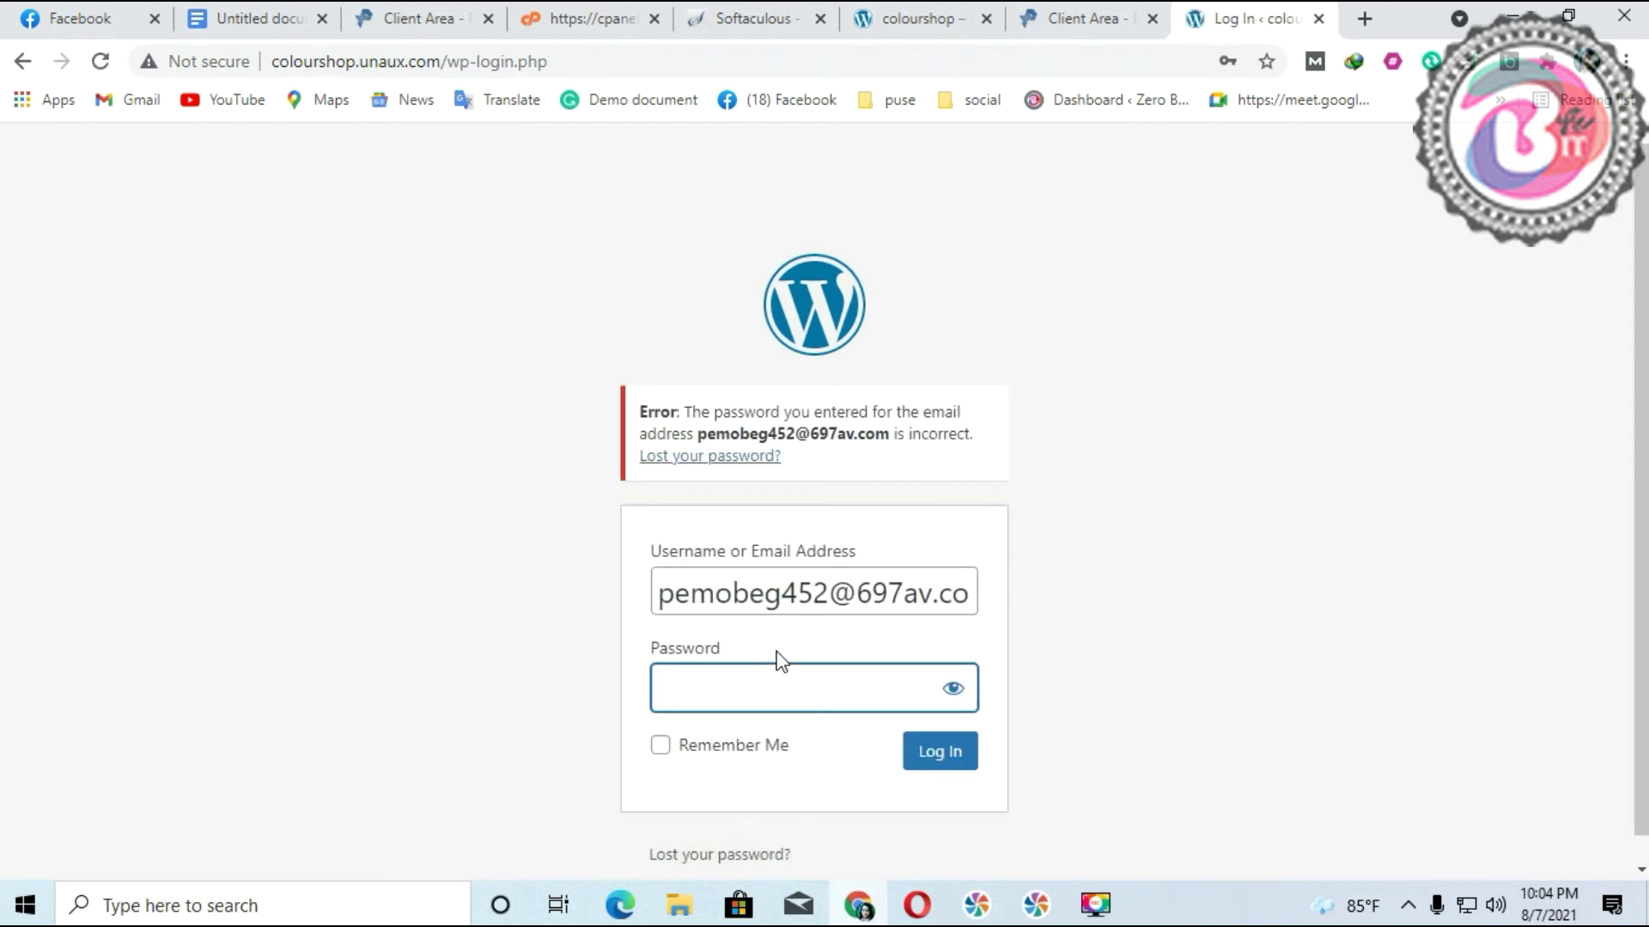
- Log in to WordPress with the admin password from the clipboard history and save the login in the browser
key(ctrl+grave)
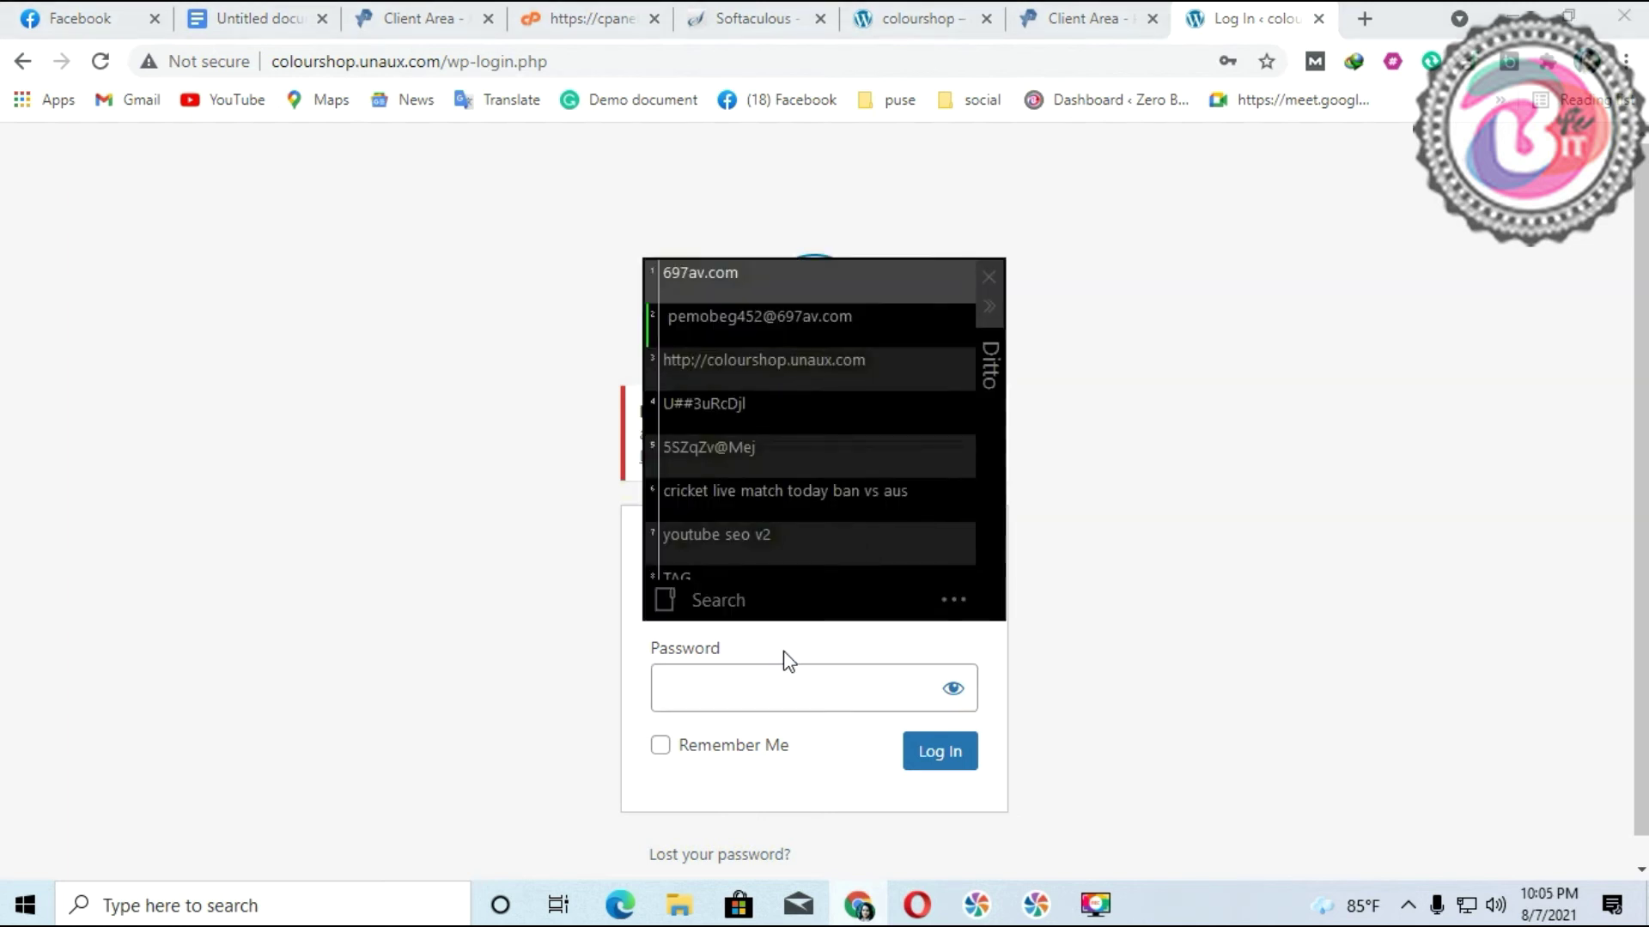
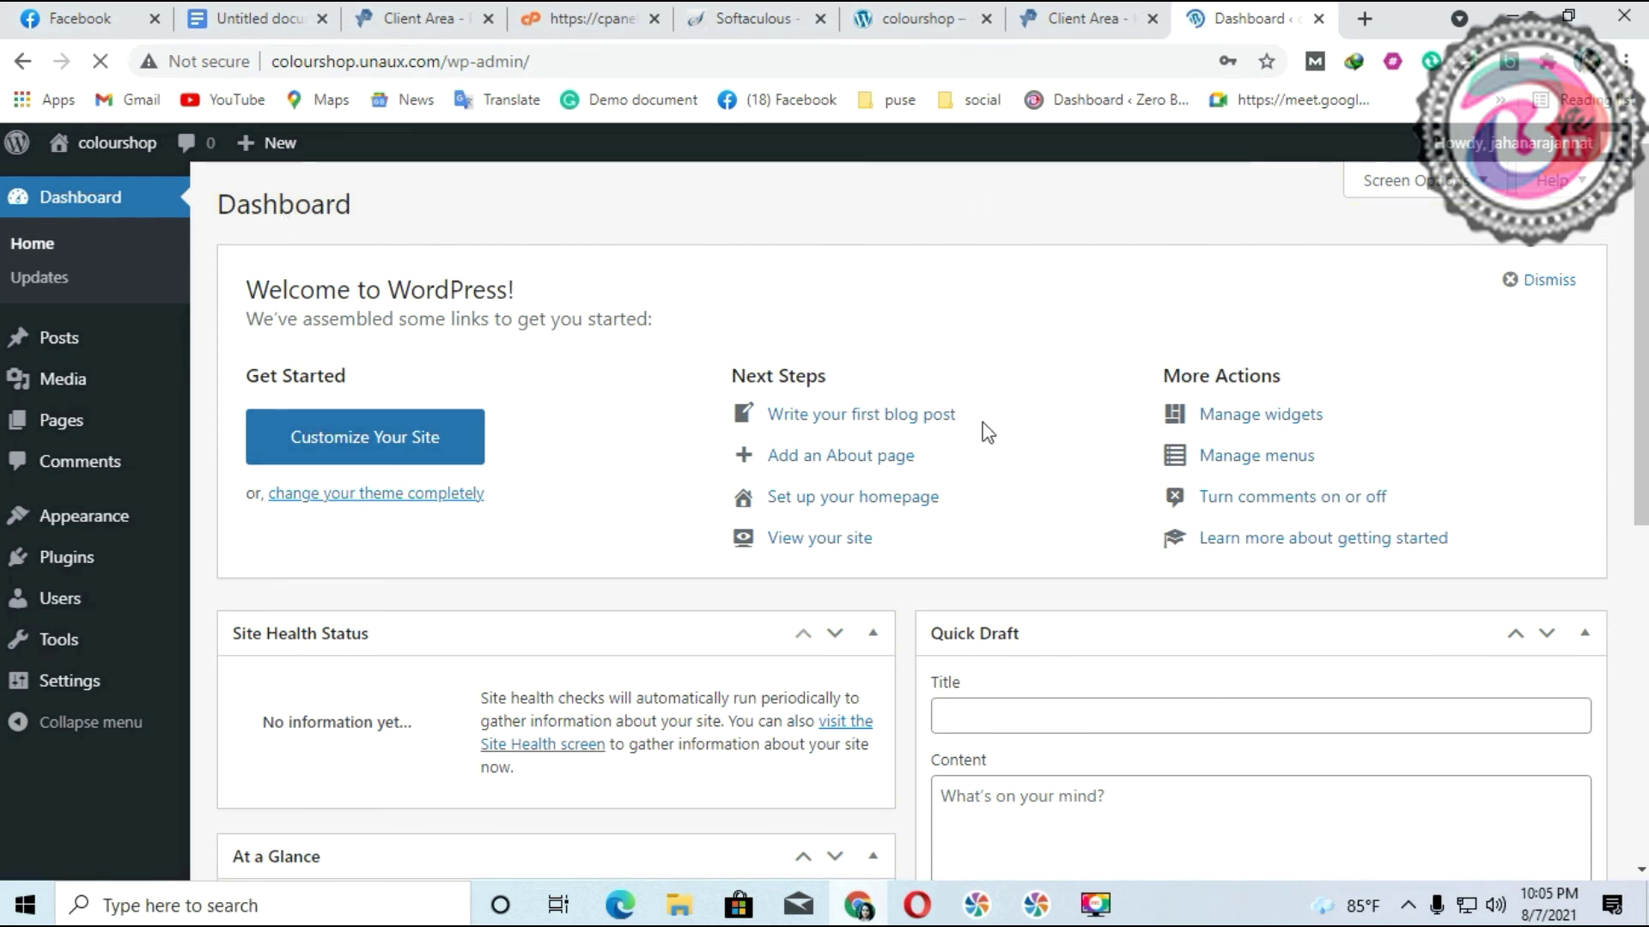
scroll(887, 437, down, 10)
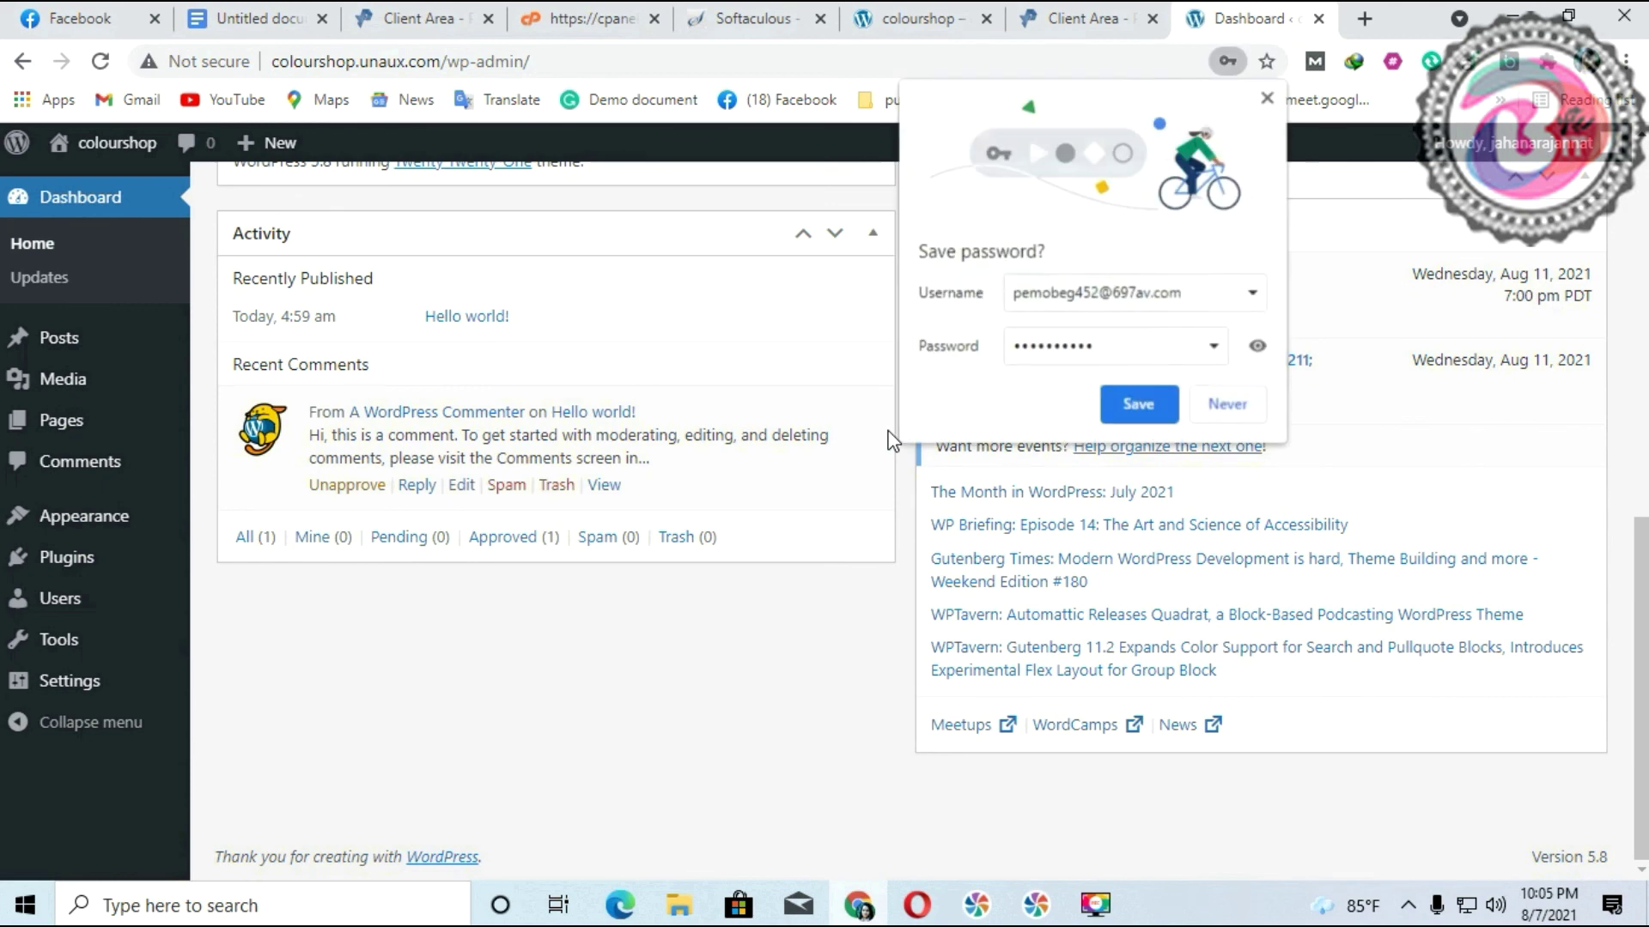
scroll(897, 436, up, 5)
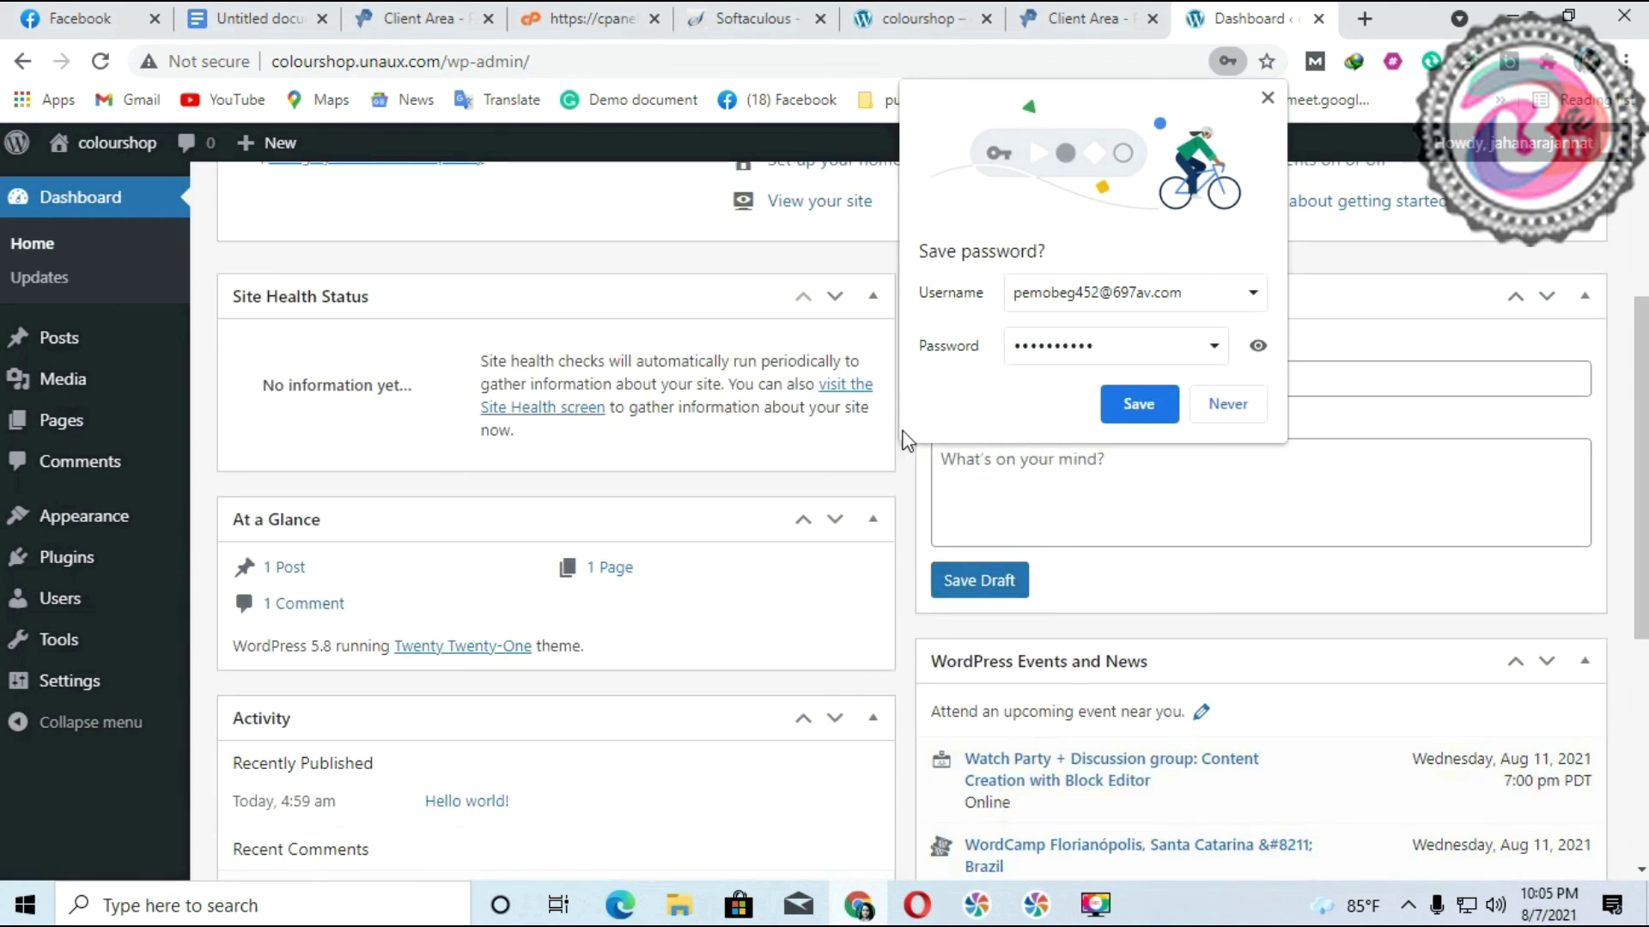
click(1139, 404)
scroll(676, 593, up, 4)
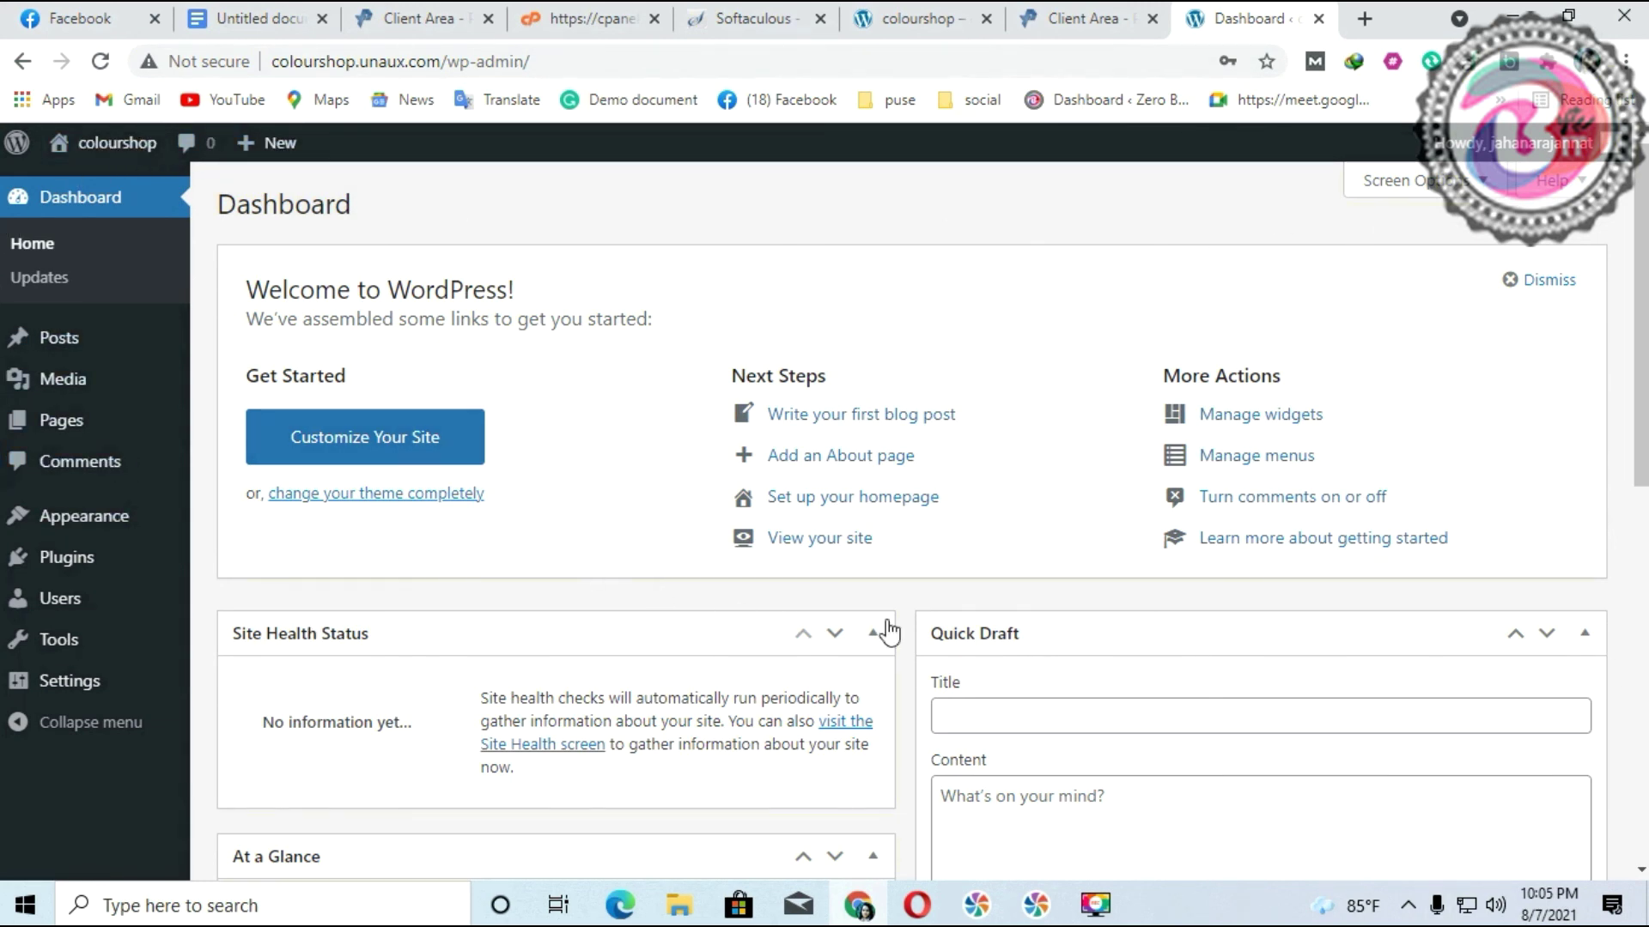
scroll(887, 630, down, 7)
scroll(1030, 633, up, 7)
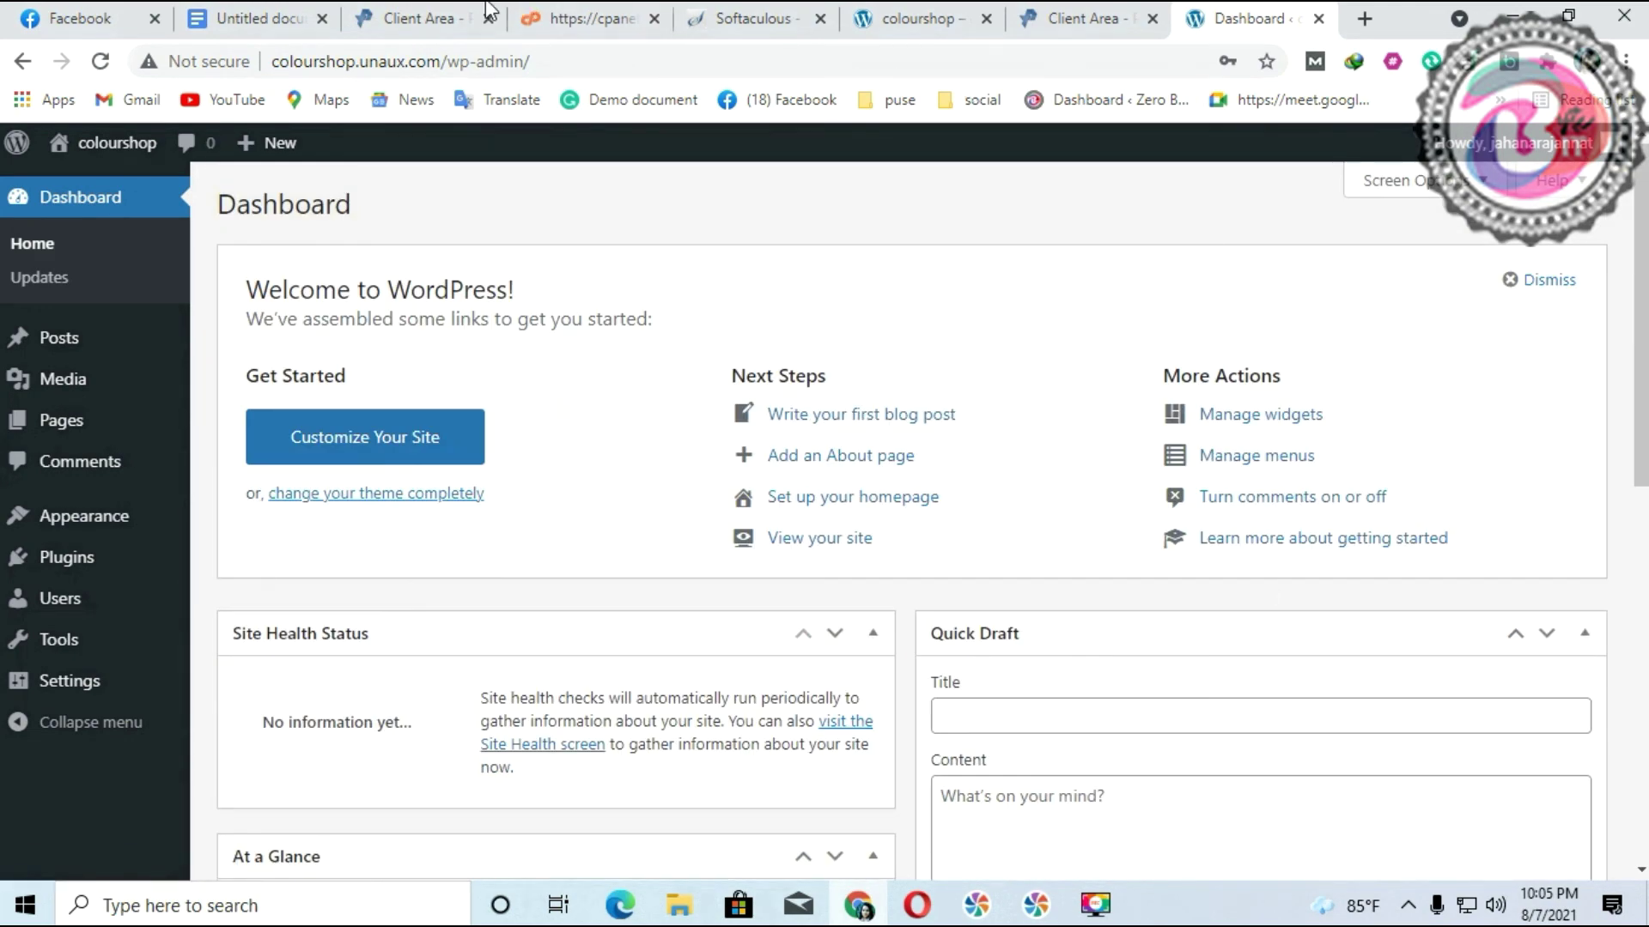